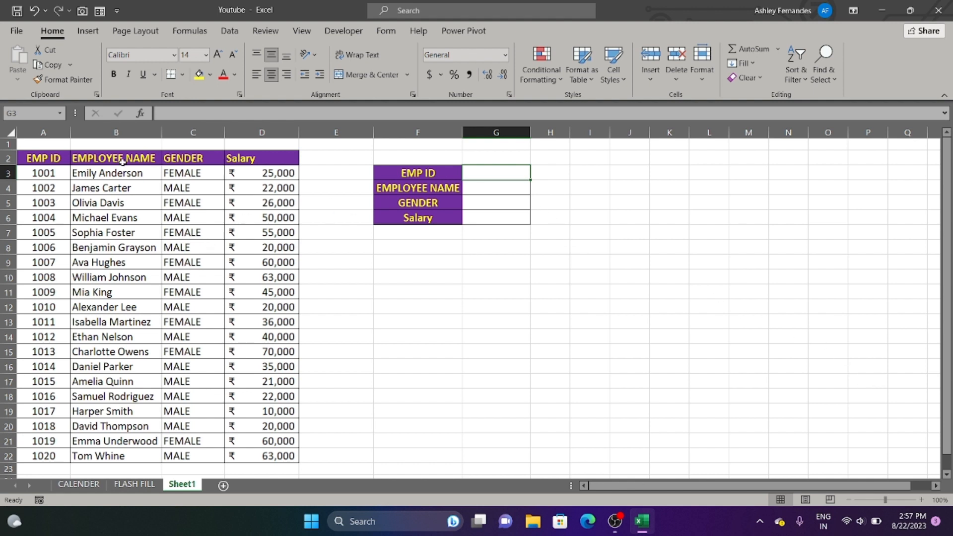
- Examine the employee table in A2:D22, its EMP ID, EMPLOYEE NAME, GENDER and Salary headers, and the ID column
drag(52, 162, 238, 452)
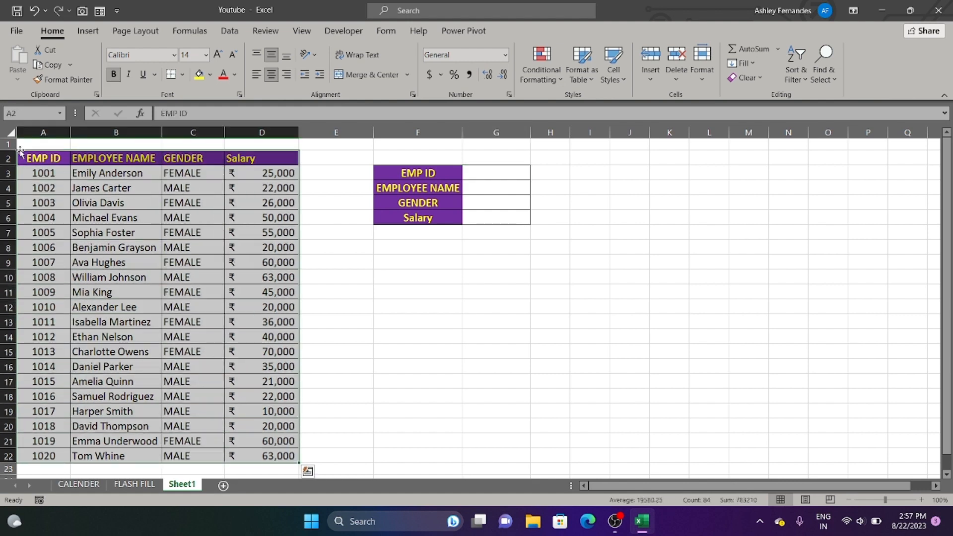
click(41, 159)
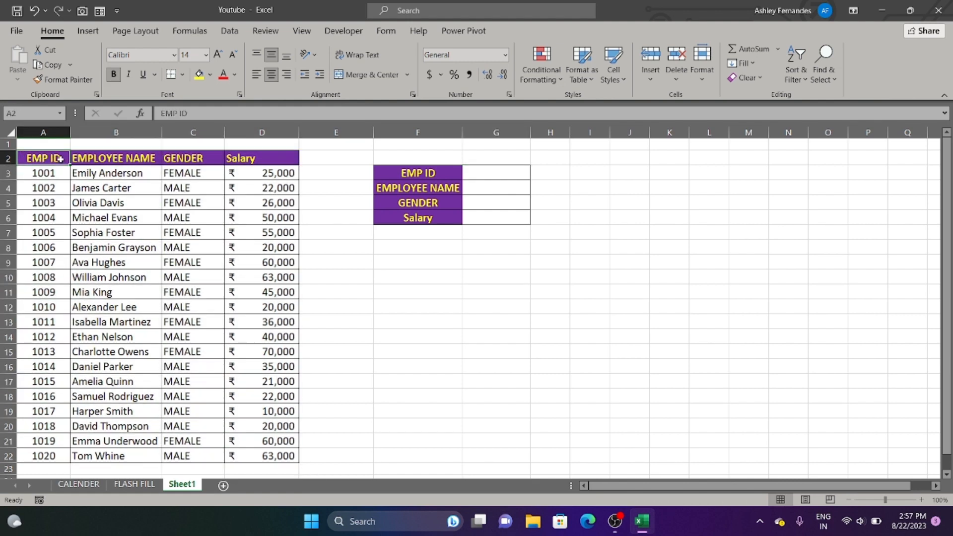
click(99, 160)
click(184, 156)
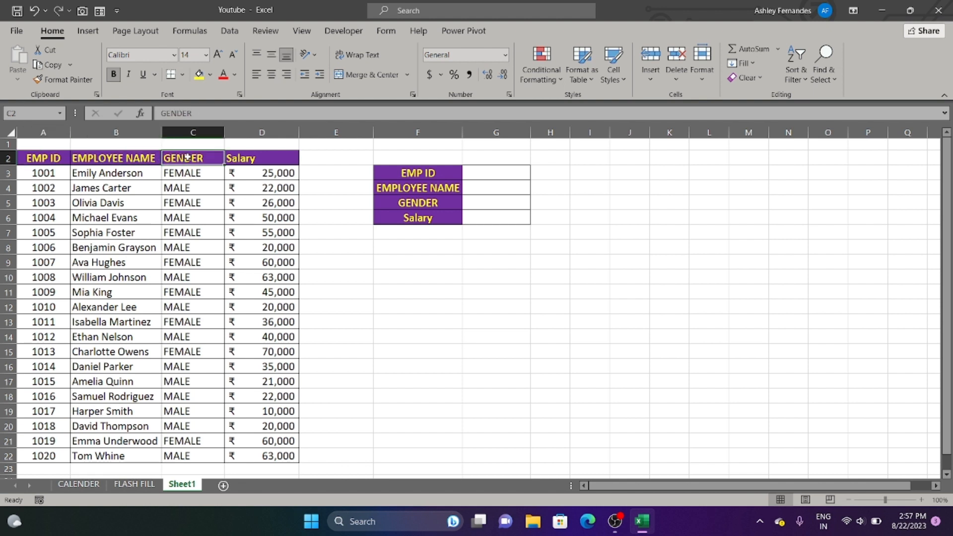
click(271, 154)
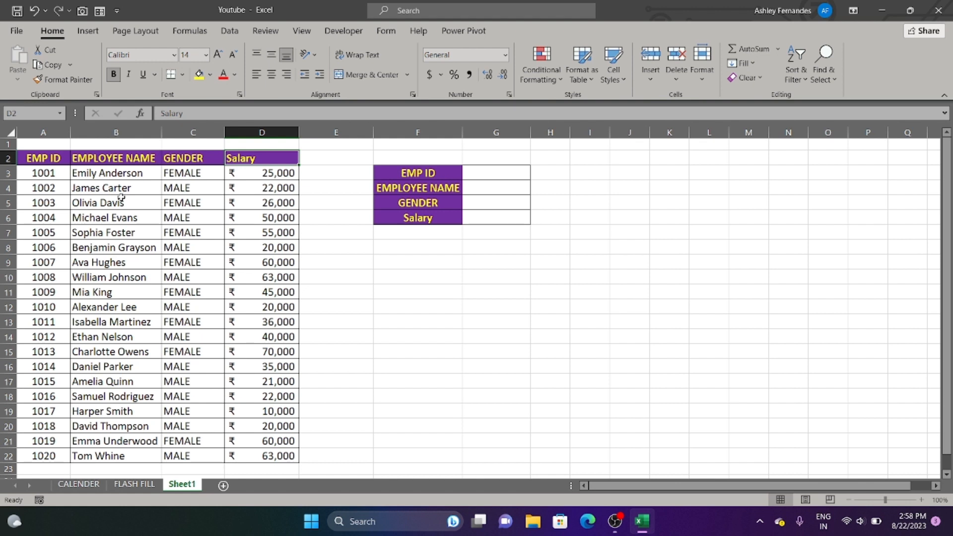
drag(57, 177, 46, 456)
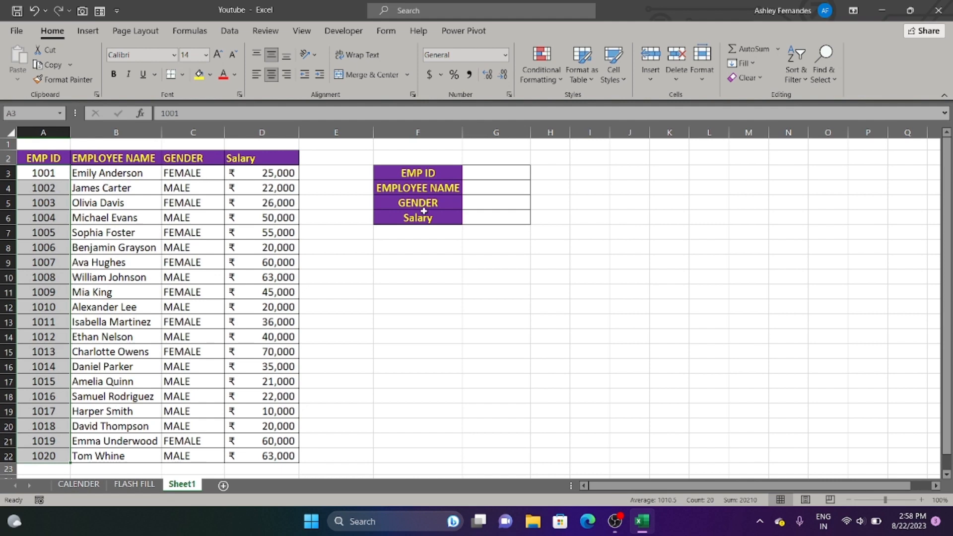
scroll(447, 190, right, 2)
scroll(448, 190, left, 2)
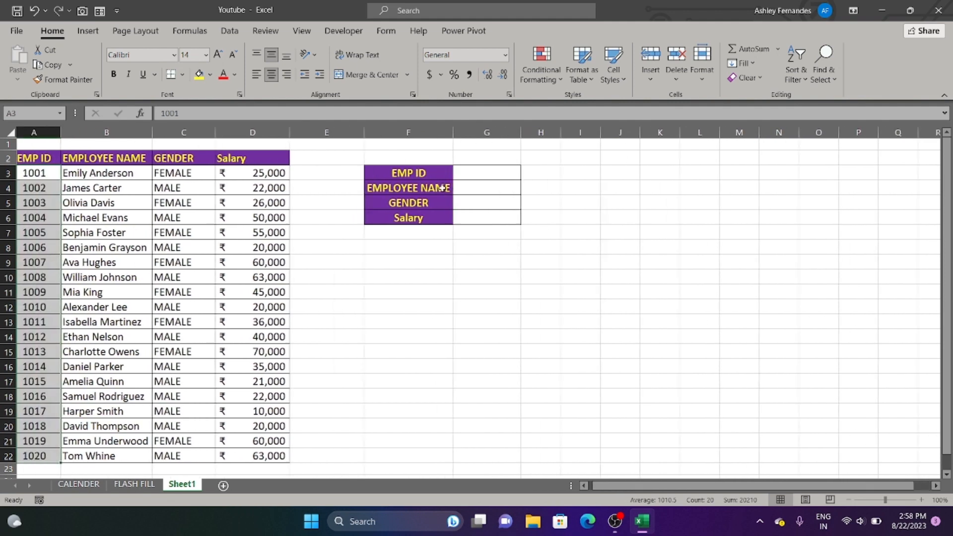
- Examine the lookup form in F3:G6, including the EMP ID, EMPLOYEE NAME, GENDER and Salary entry cells
click(478, 178)
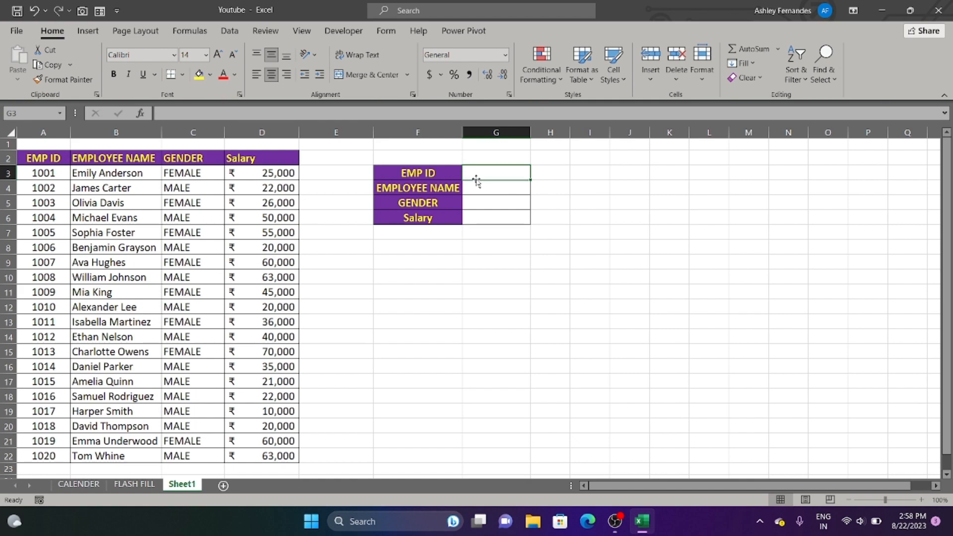
key(super+plus)
key(super+plus)
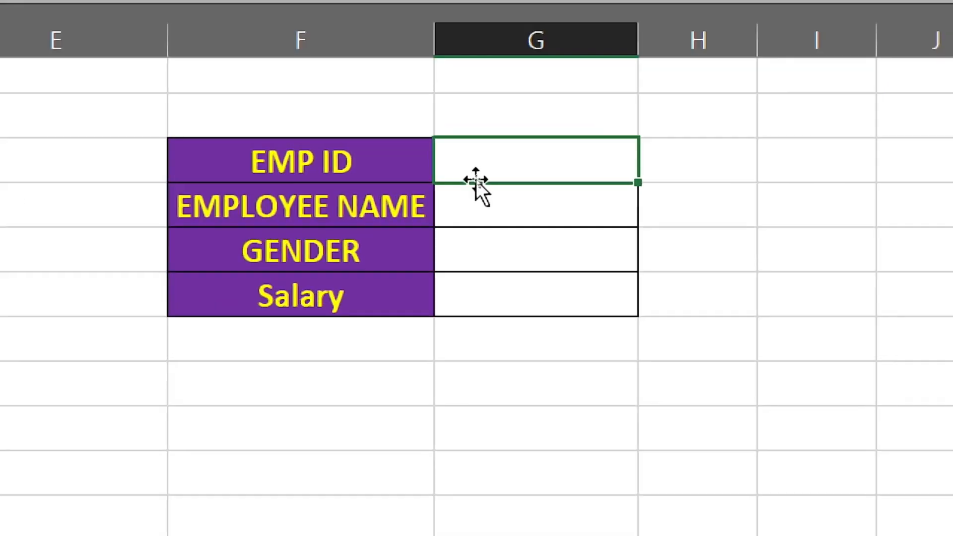
click(474, 209)
click(522, 248)
click(536, 297)
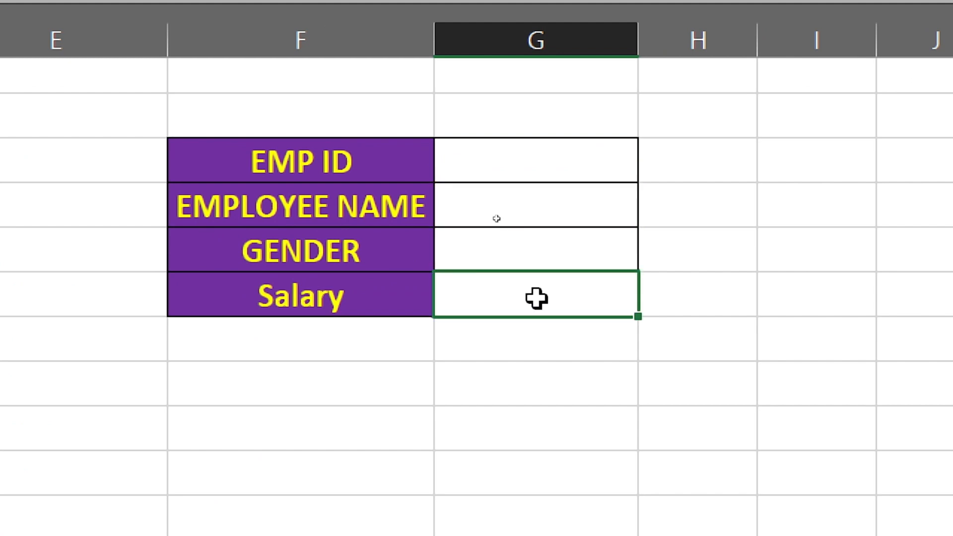
click(287, 157)
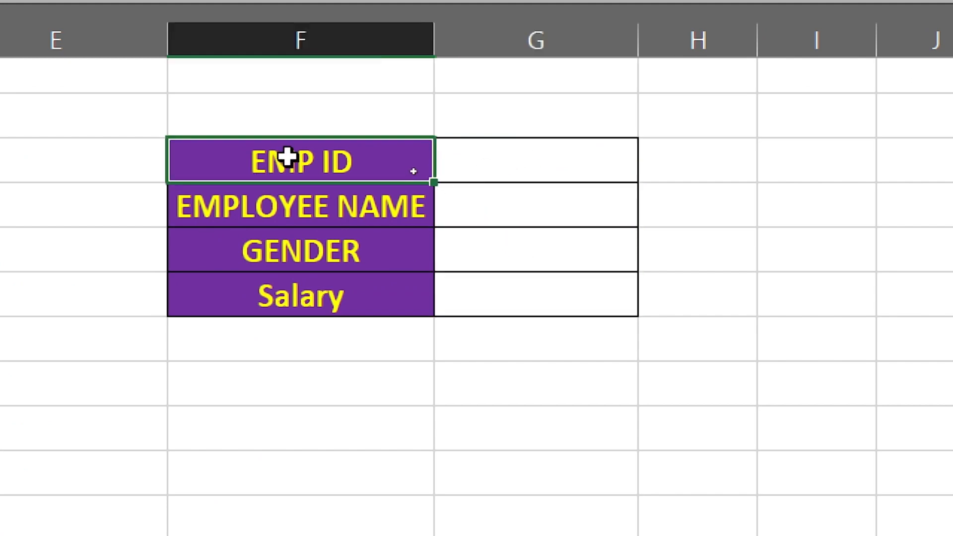
click(546, 170)
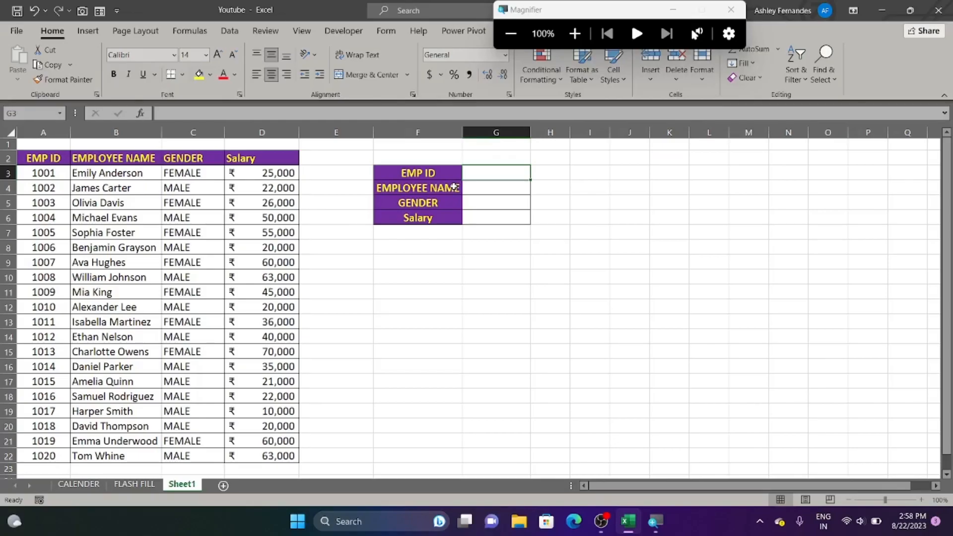
click(731, 9)
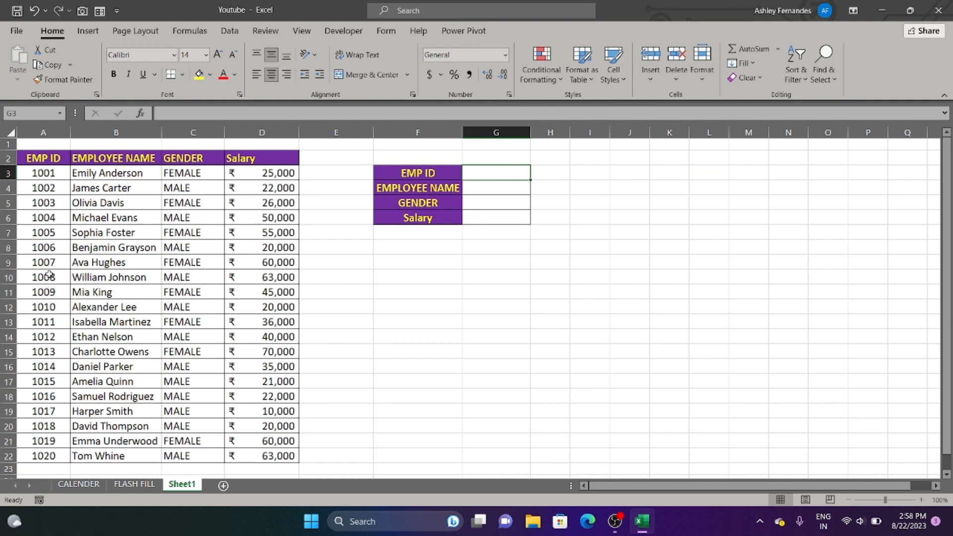
- Copy the employee ID from cell A7 into the EMP ID entry cell G3
click(51, 231)
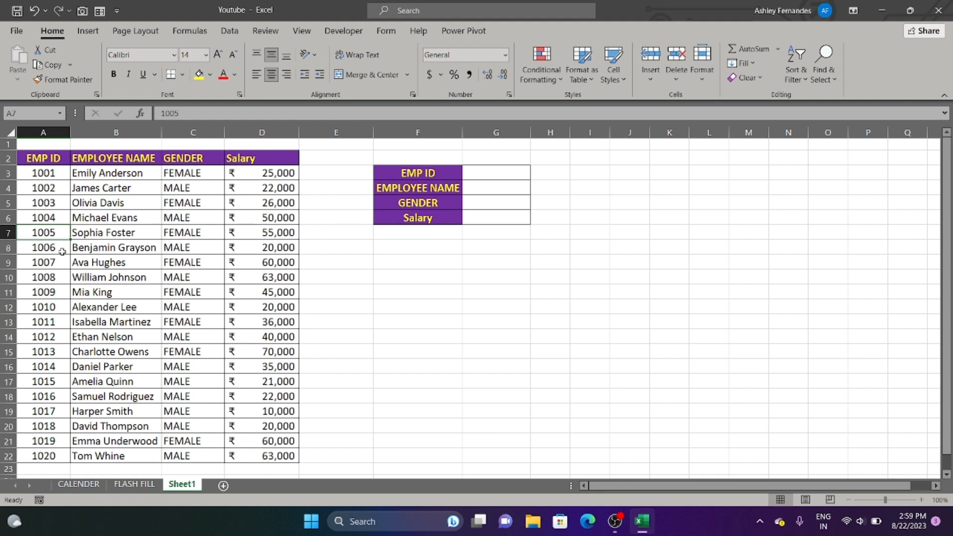
key(ctrl+c)
click(510, 174)
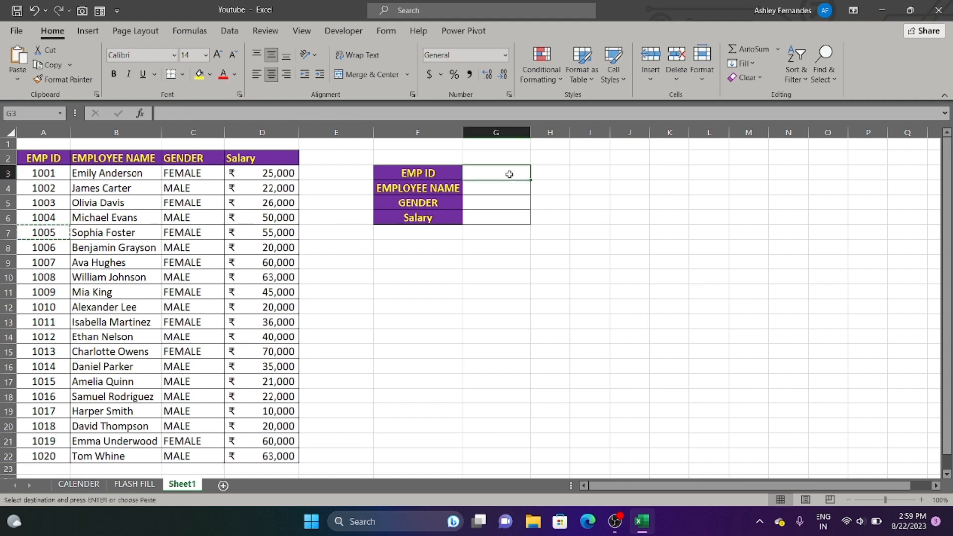
key(ctrl+v)
key(Escape)
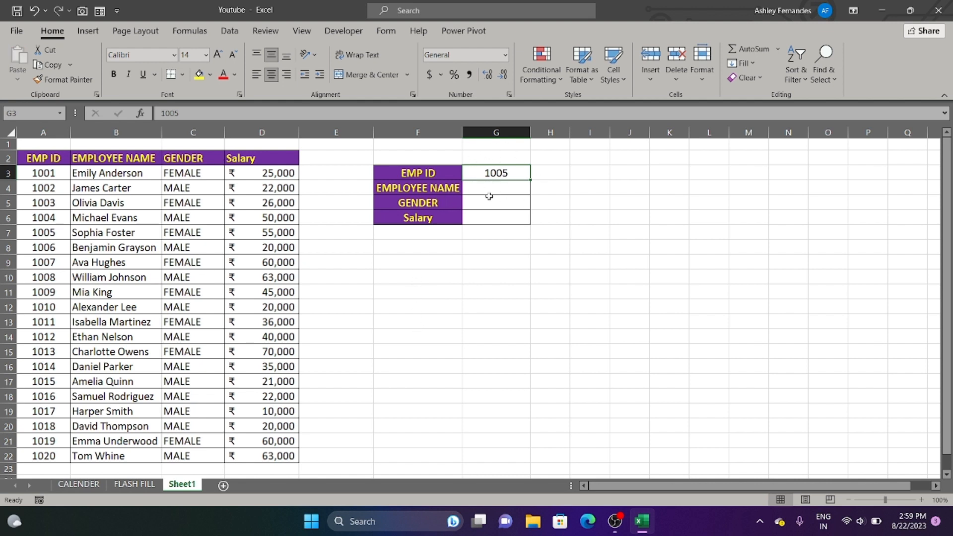
- Begin a VLOOKUP formula in cell G4, beside the EMPLOYEE NAME label
click(504, 190)
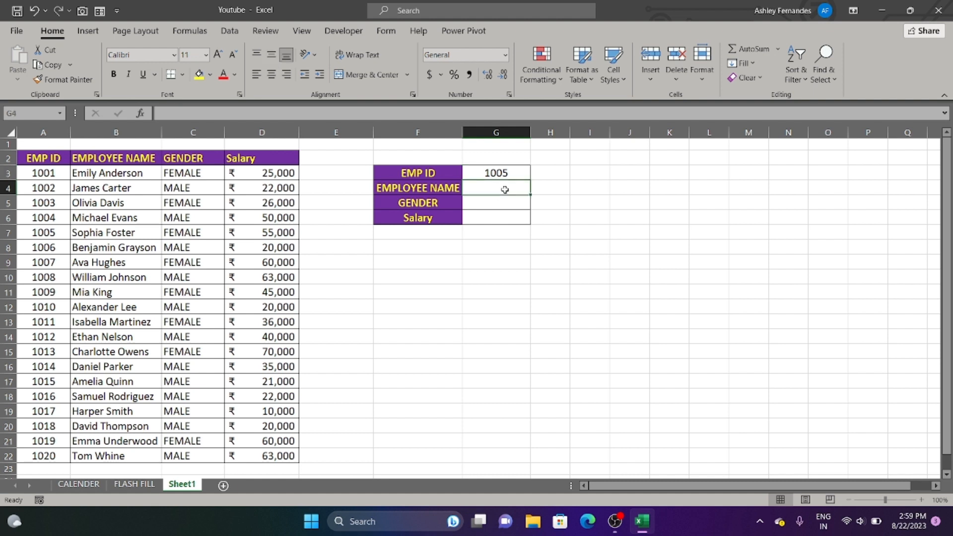
text(=vloo)
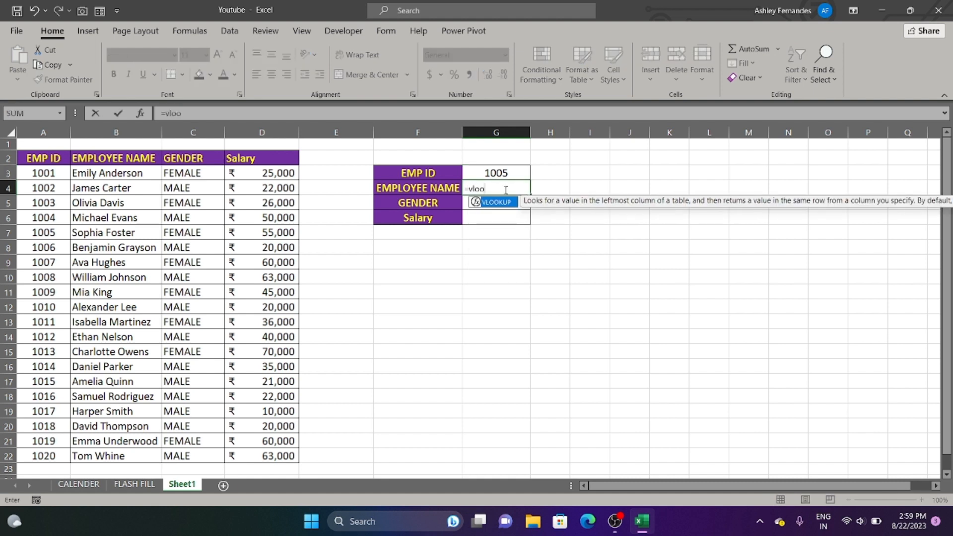
key(Tab)
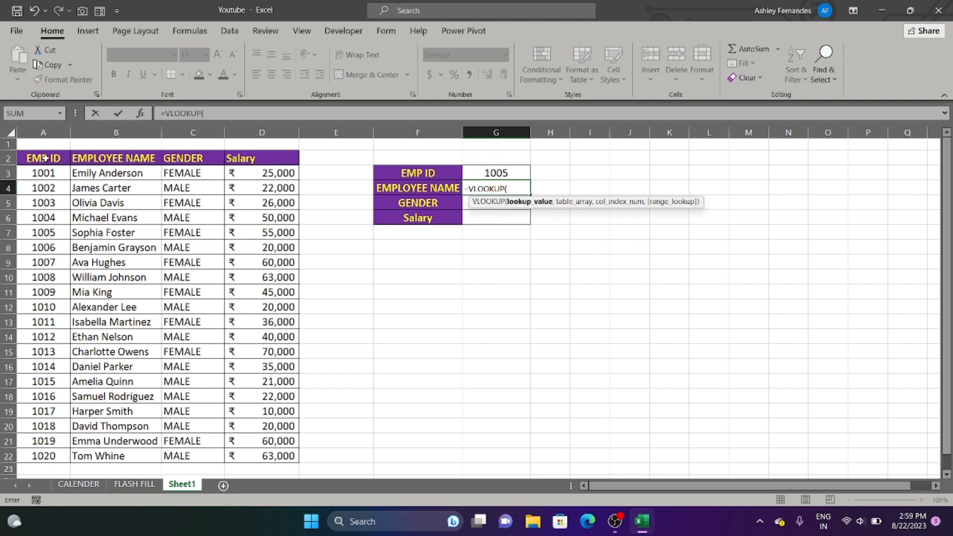
click(62, 132)
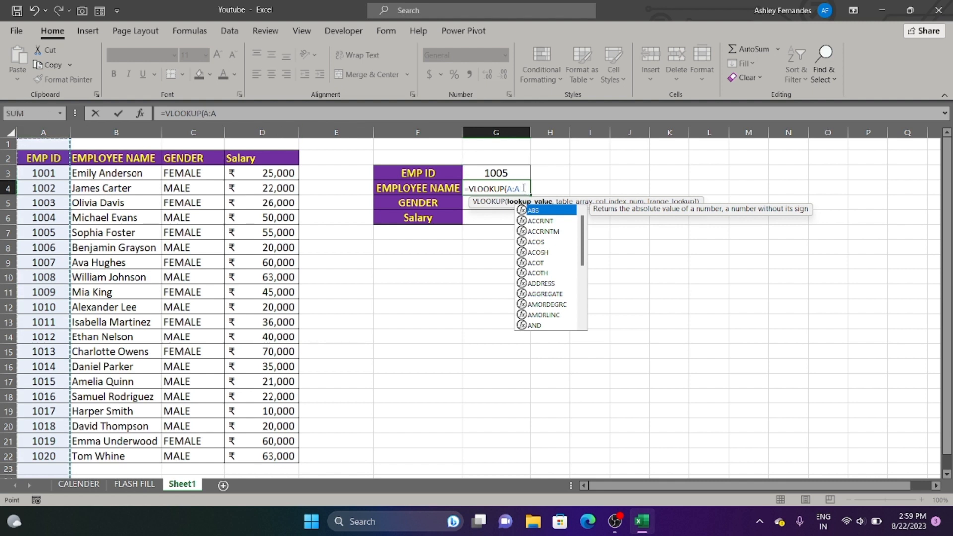
key(BackSpace)
key(BackSpace)
key(BackSpace)
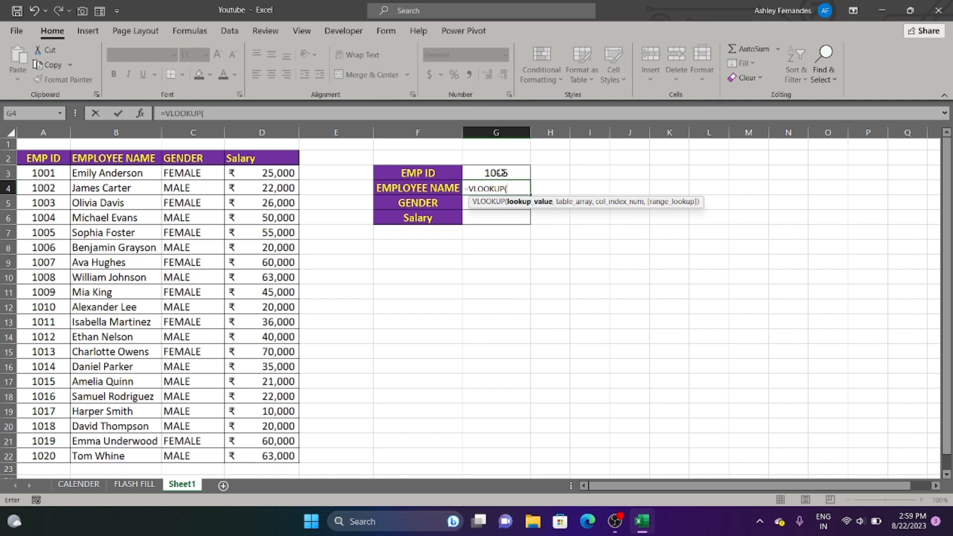
- Use G3 as the VLOOKUP's lookup value and the employee table A2:D22 as its table array
click(503, 173)
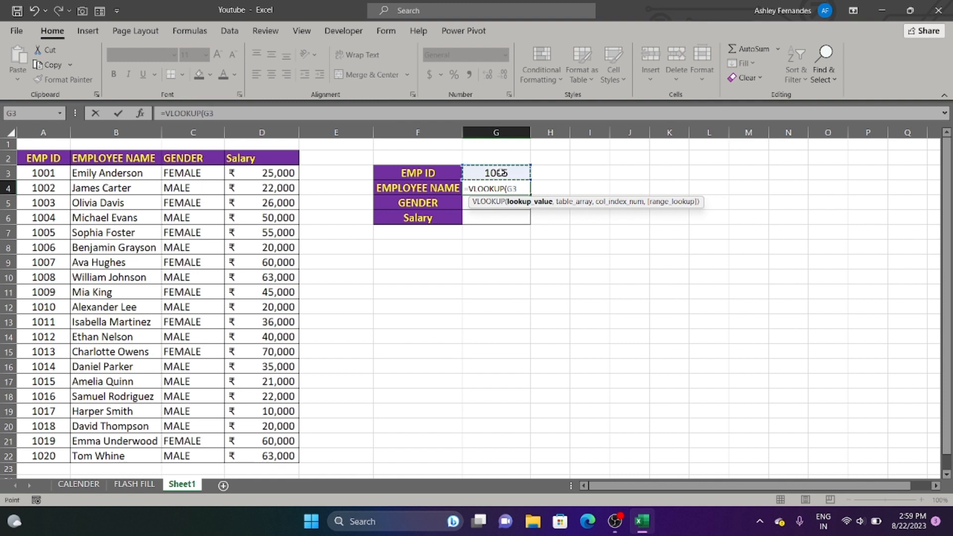
text(,)
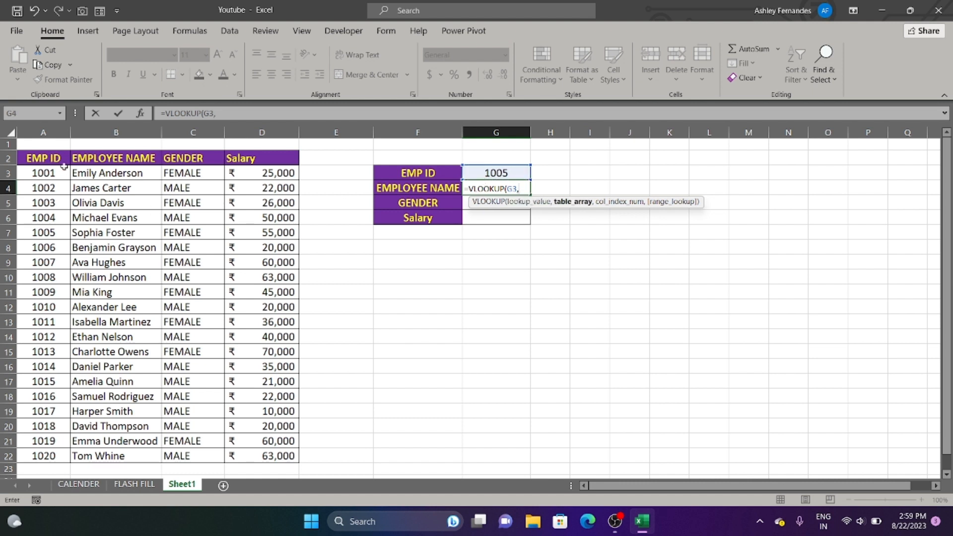
drag(40, 157, 276, 456)
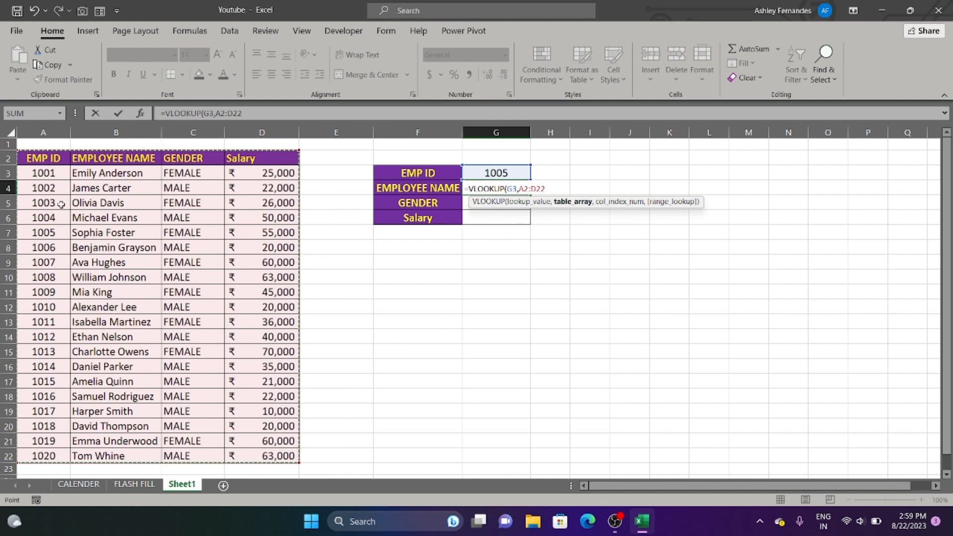
click(57, 160)
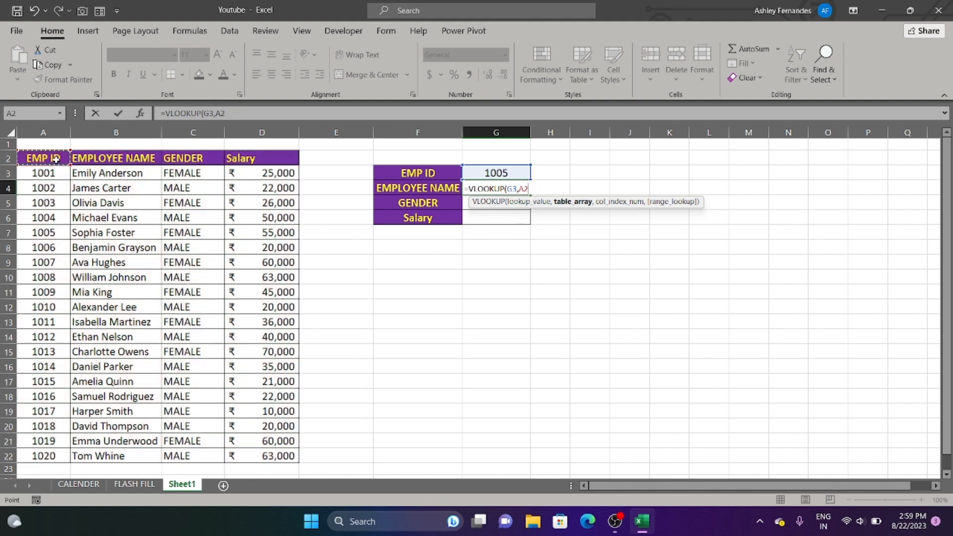
drag(56, 159, 53, 171)
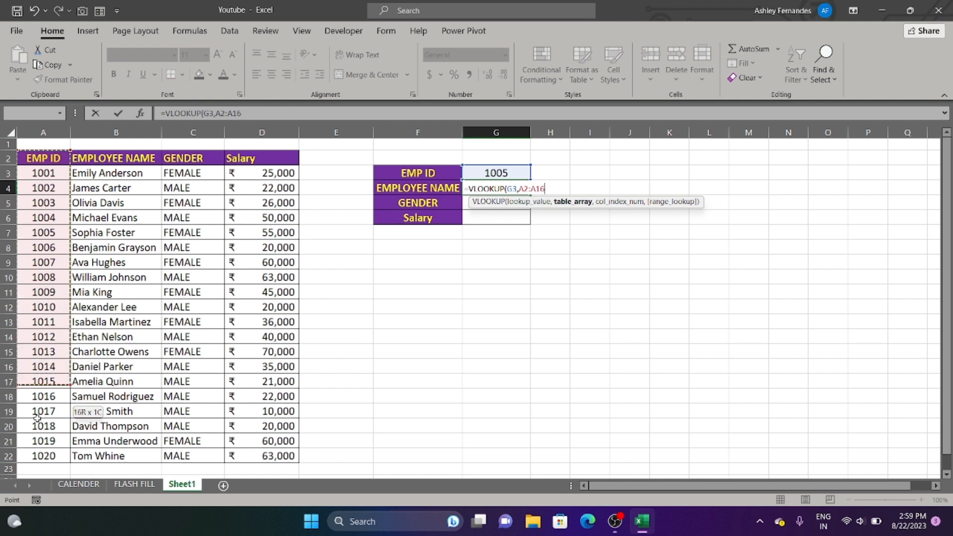
drag(43, 456, 44, 457)
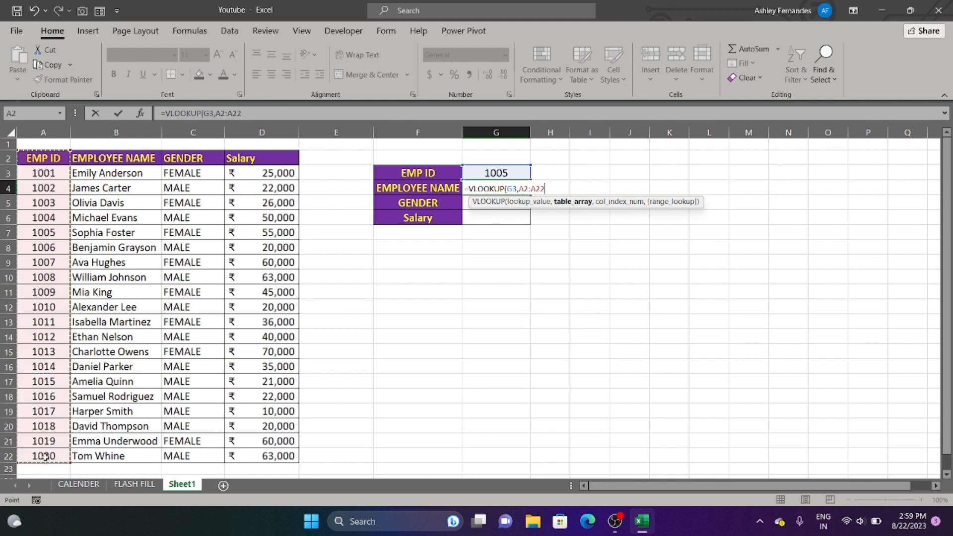
key(shift+Right)
key(shift+Right)
key(shift+Right)
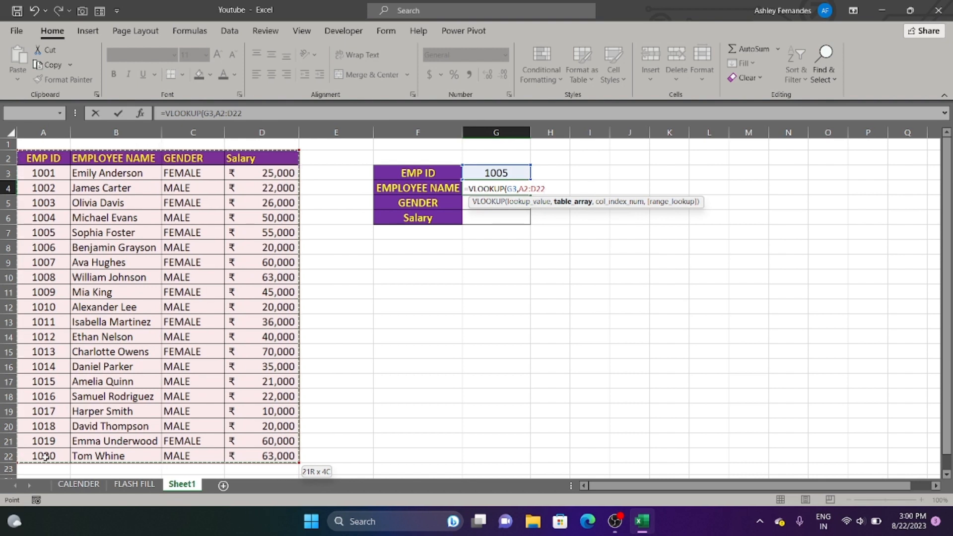
text(,)
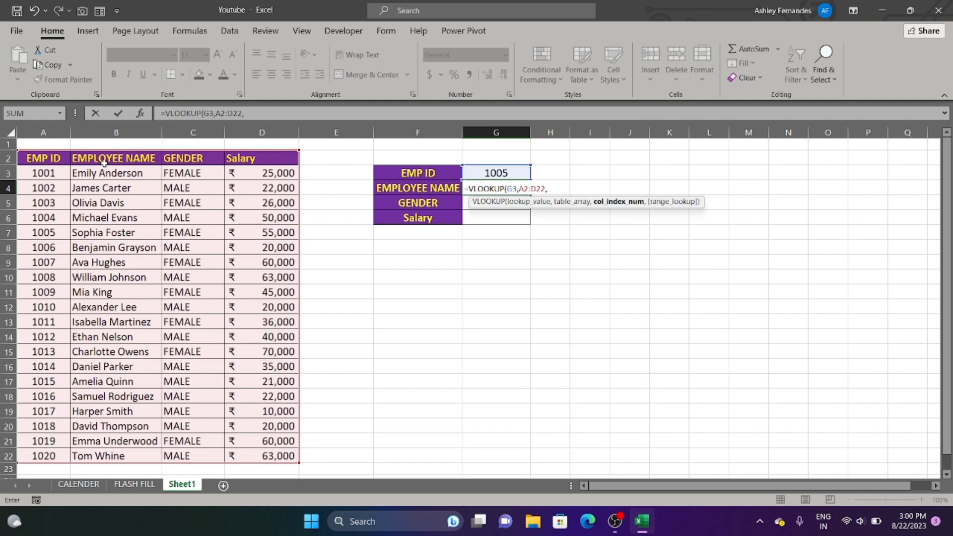
- Complete the G4 formula with column index 2 and FALSE for an exact match, giving =VLOOKUP(G3,A2:D22,2,FALSE)
key(super+plus)
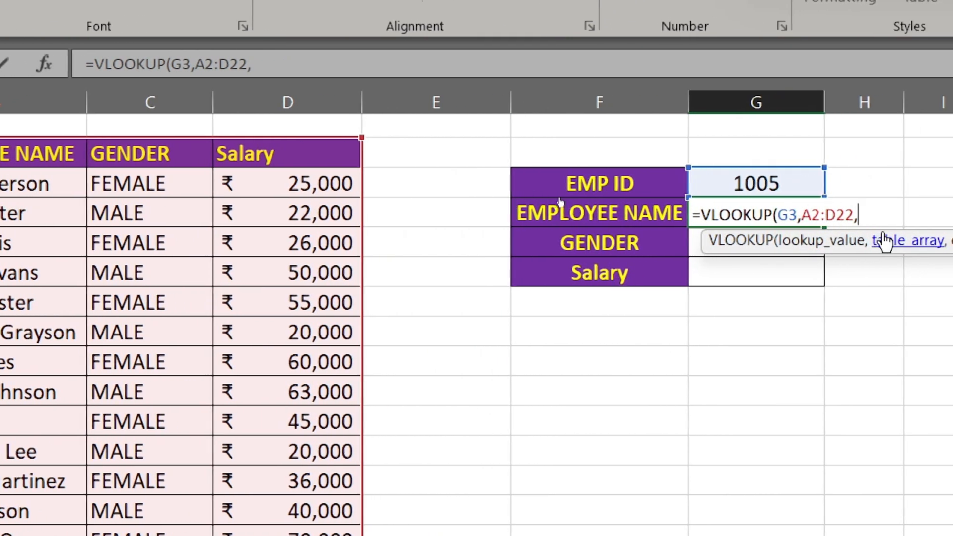
text(2,)
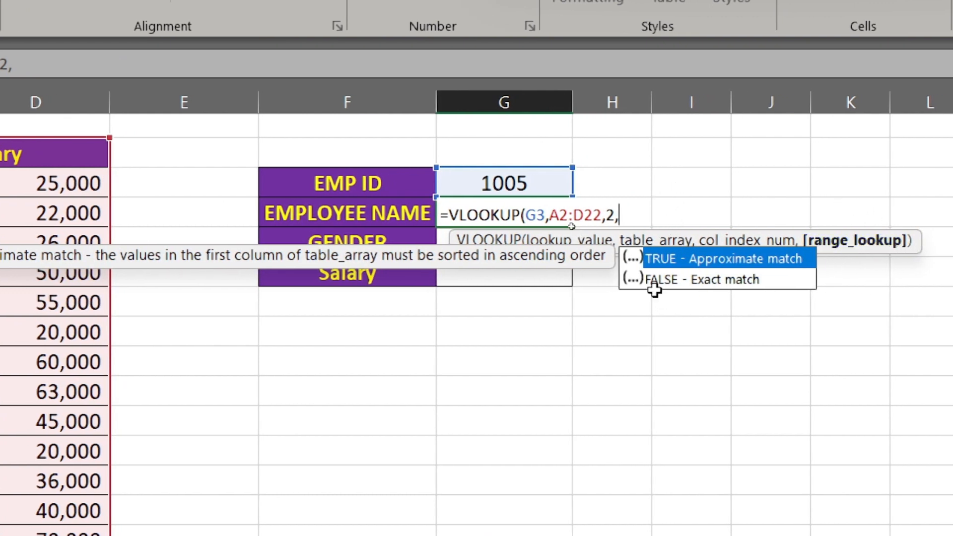
click(714, 282)
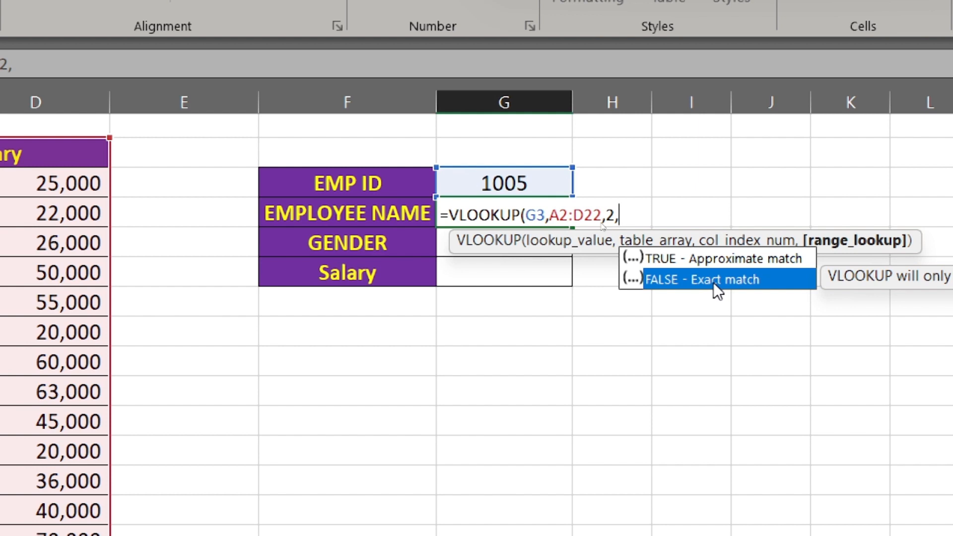
double_click(714, 282)
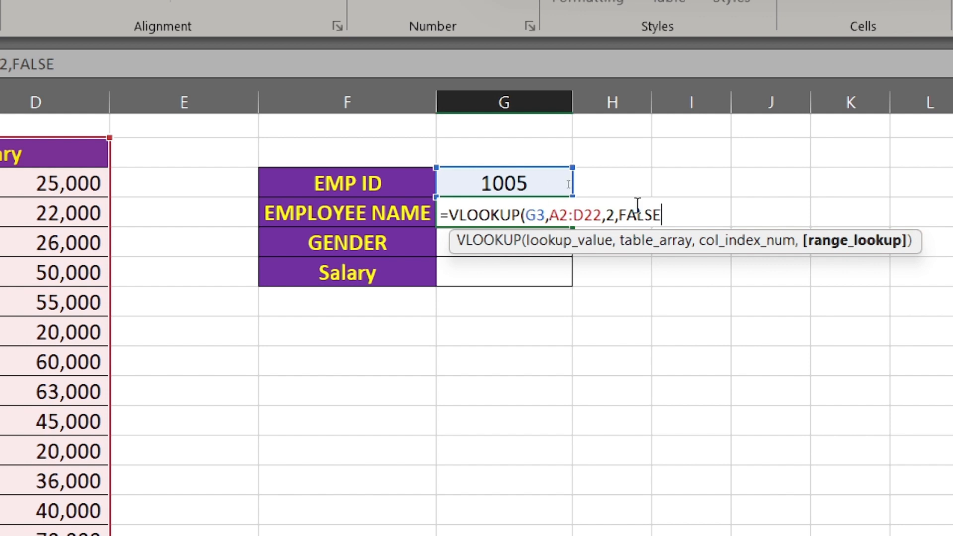
text())
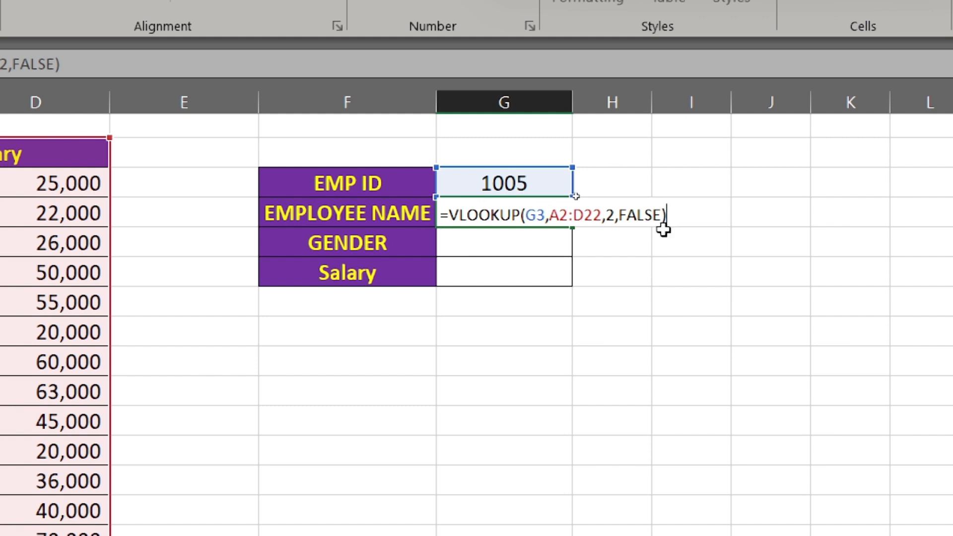
key(Return)
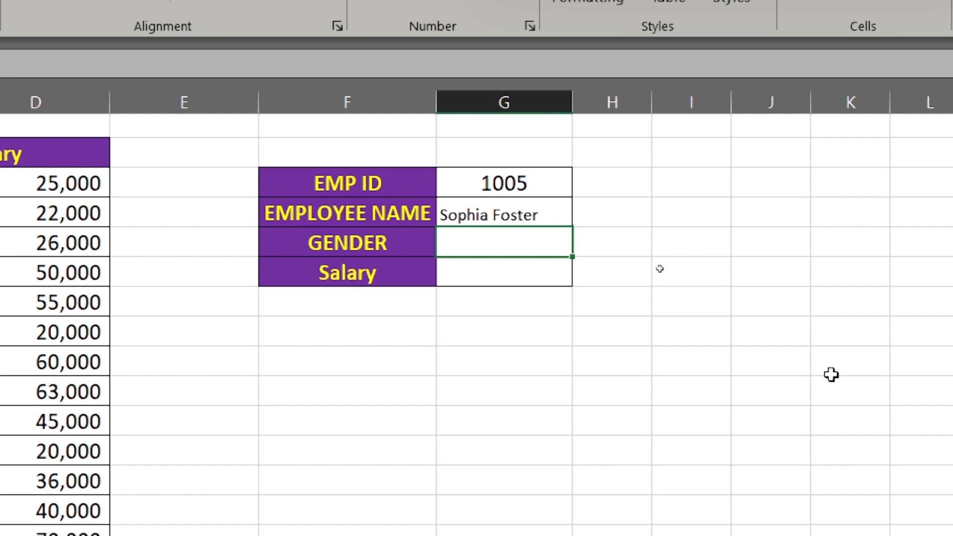
key(super+minus)
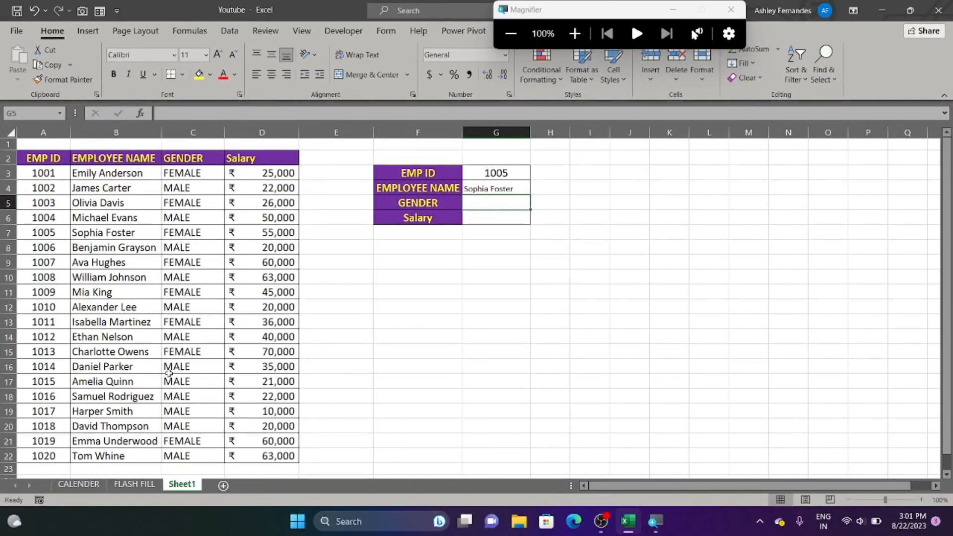
- Repeat the G4 VLOOKUP formula in the GENDER result cell G5, with its column index set to 3
drag(53, 234, 79, 231)
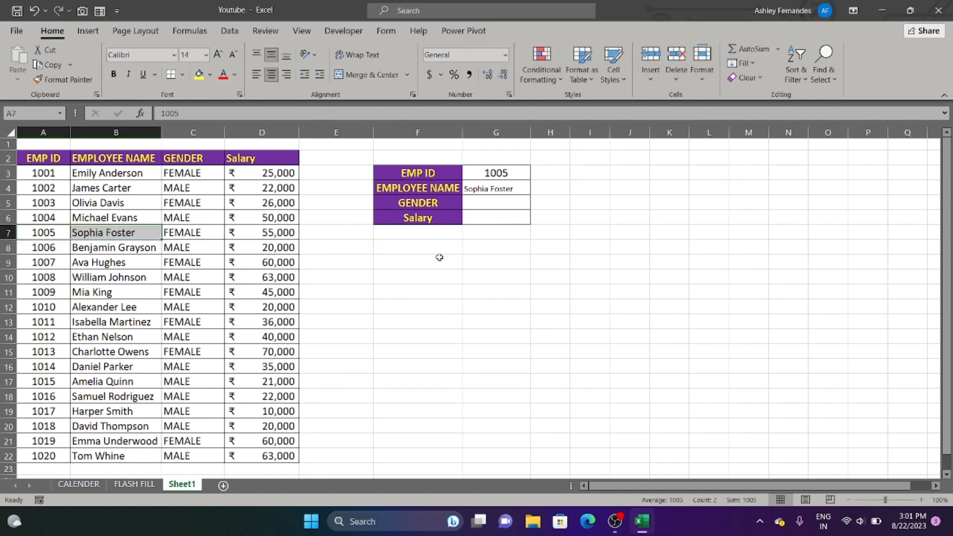
click(485, 189)
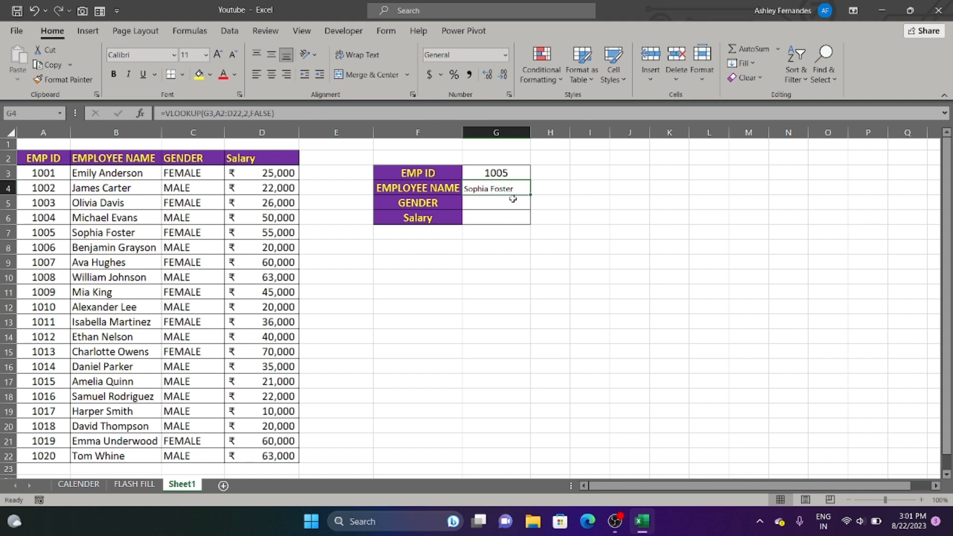
click(507, 202)
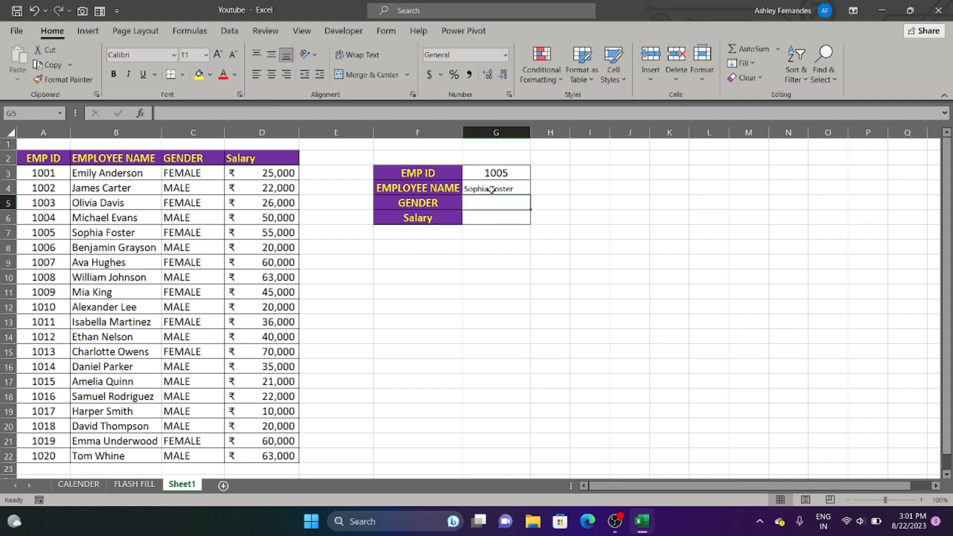
double_click(491, 189)
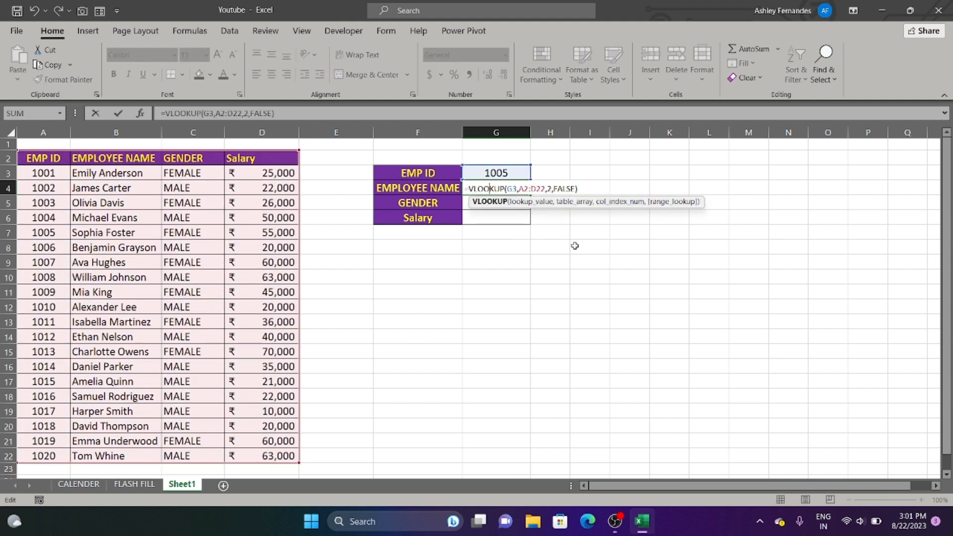
key(Return)
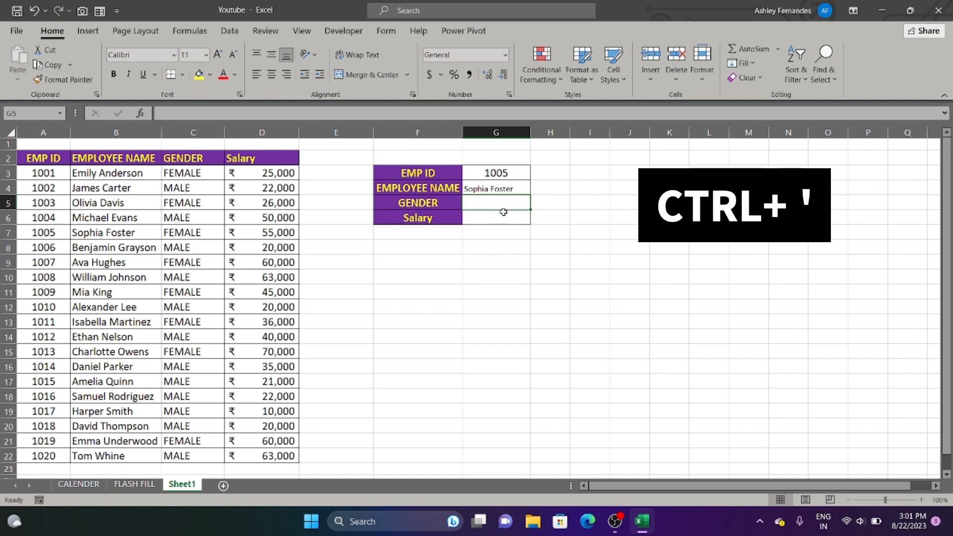
key(ctrl+apostrophe)
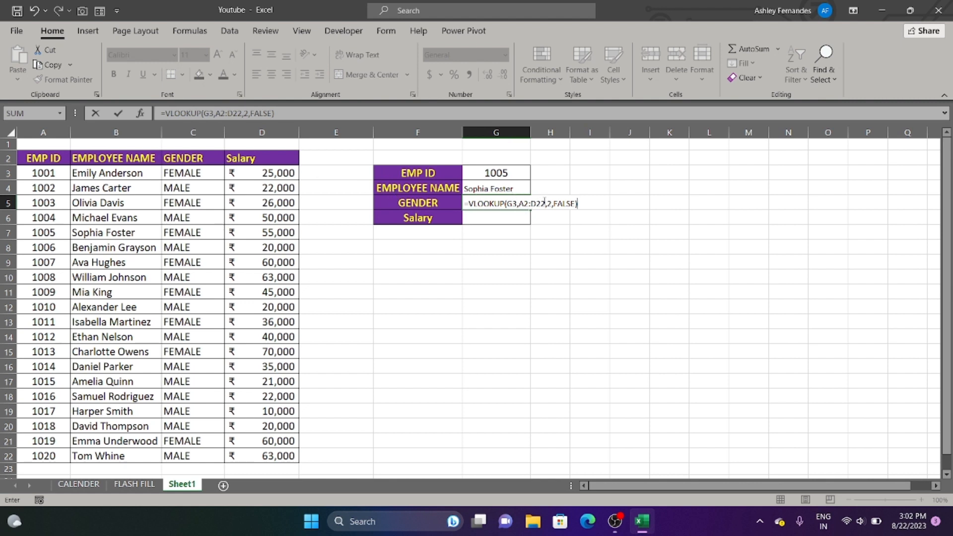
click(552, 205)
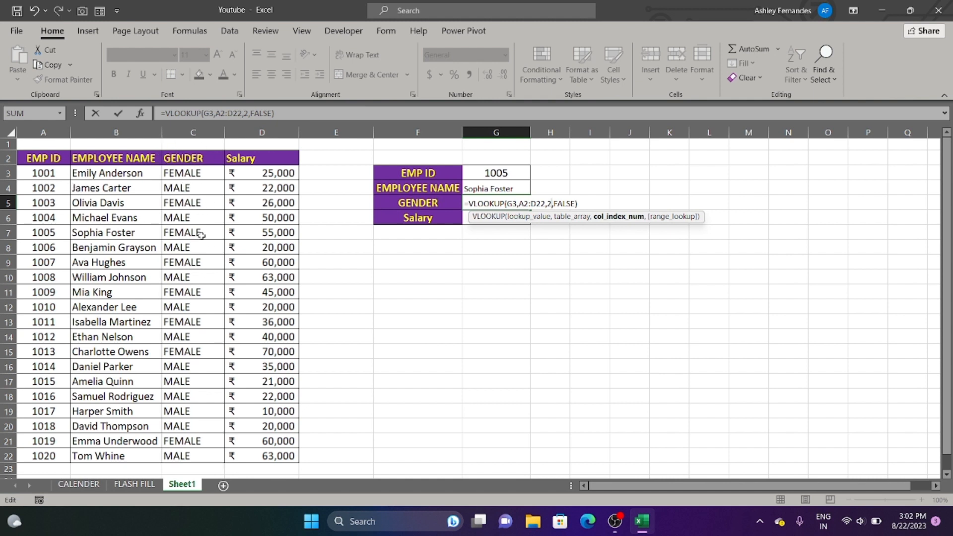
key(BackSpace)
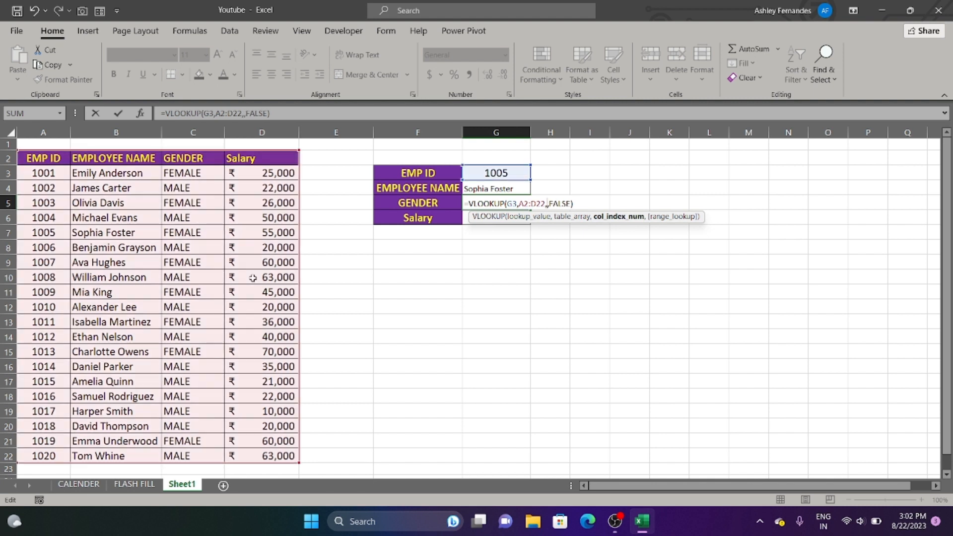
text(3)
key(Return)
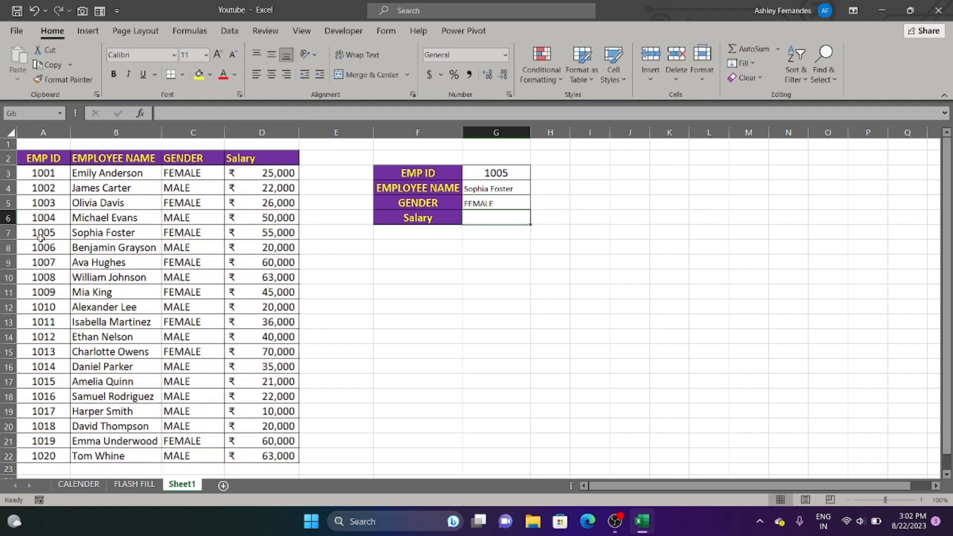
- Copy the exact formula text from G5 into the Salary result cell G6, keeping its cell references unshifted
drag(39, 237, 194, 241)
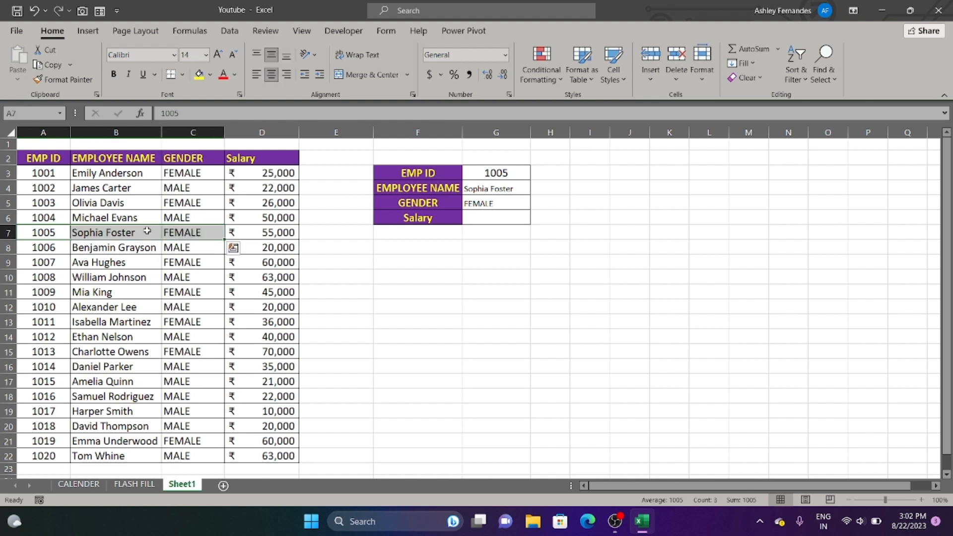
click(531, 203)
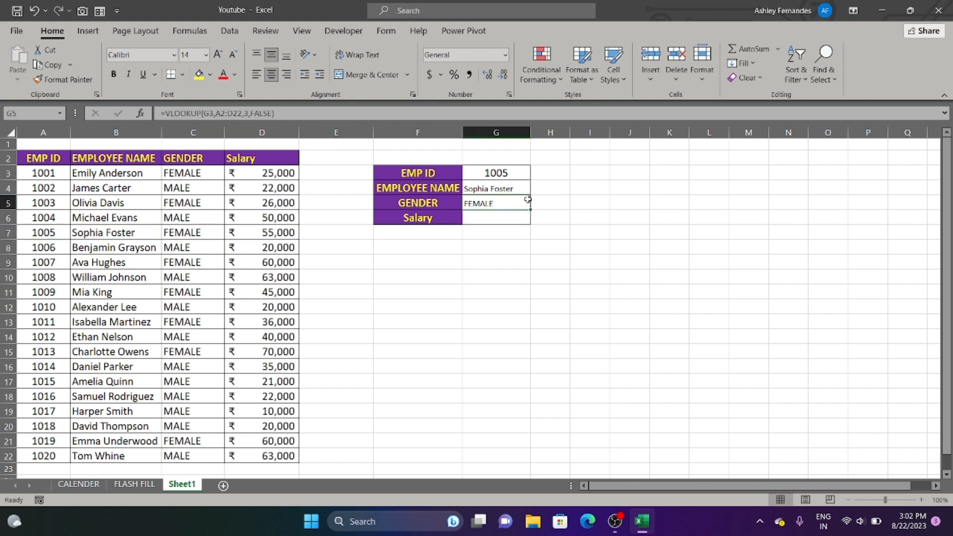
click(520, 189)
click(519, 204)
click(520, 216)
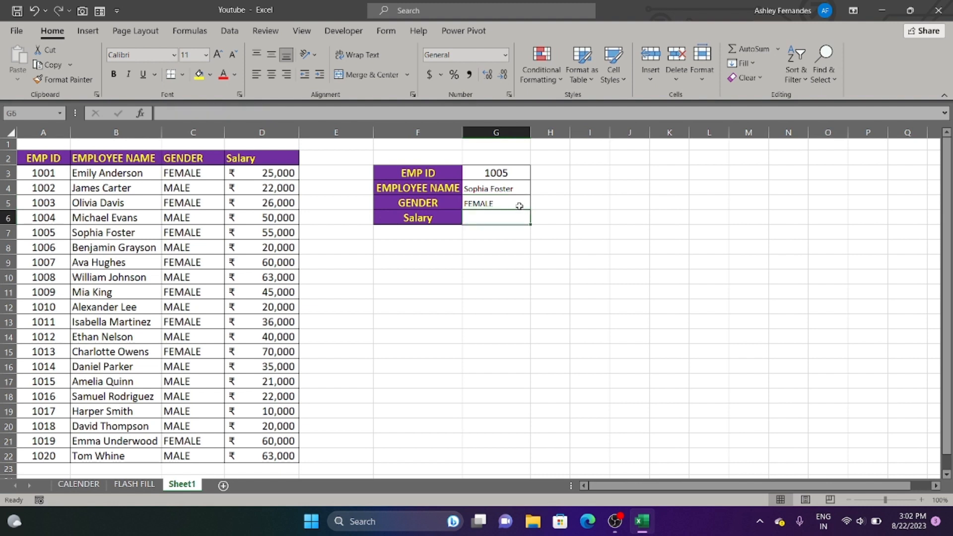
double_click(521, 204)
drag(543, 207, 465, 207)
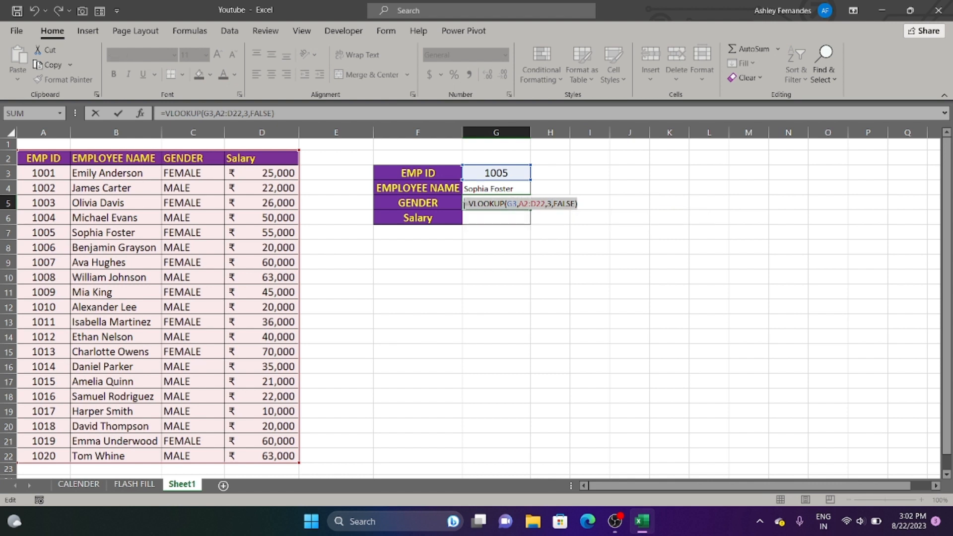
key(ctrl+c)
key(Return)
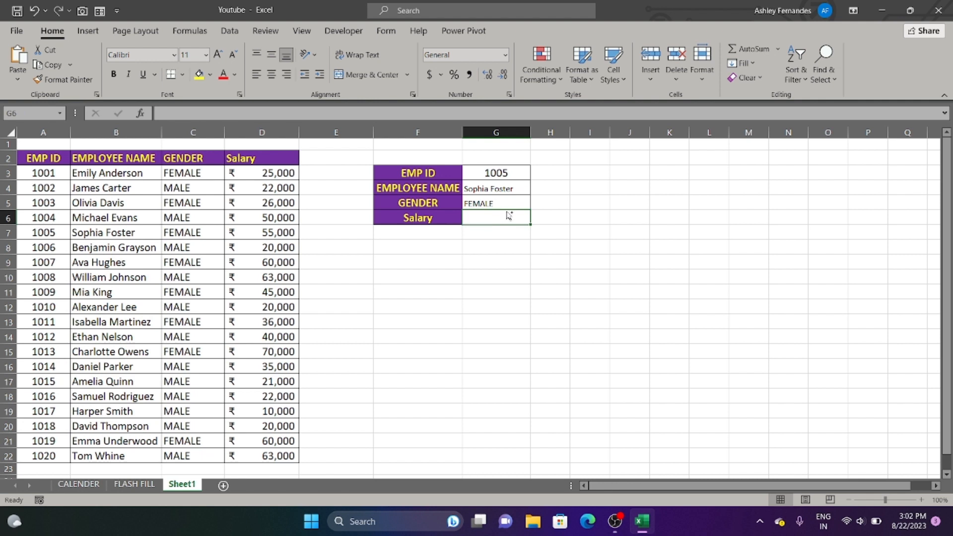
key(ctrl+v)
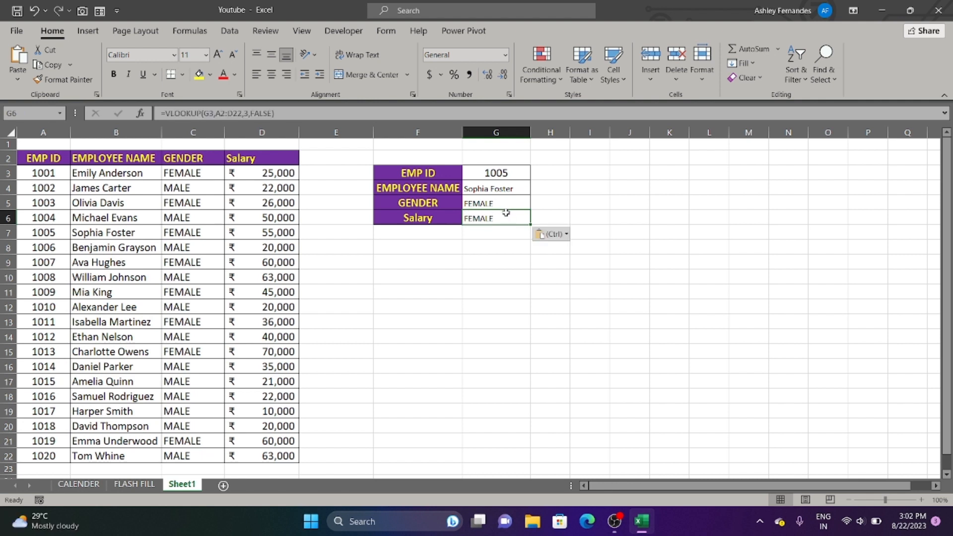
- Set the column index of the VLOOKUP formula in G6 to 4
double_click(507, 215)
click(553, 219)
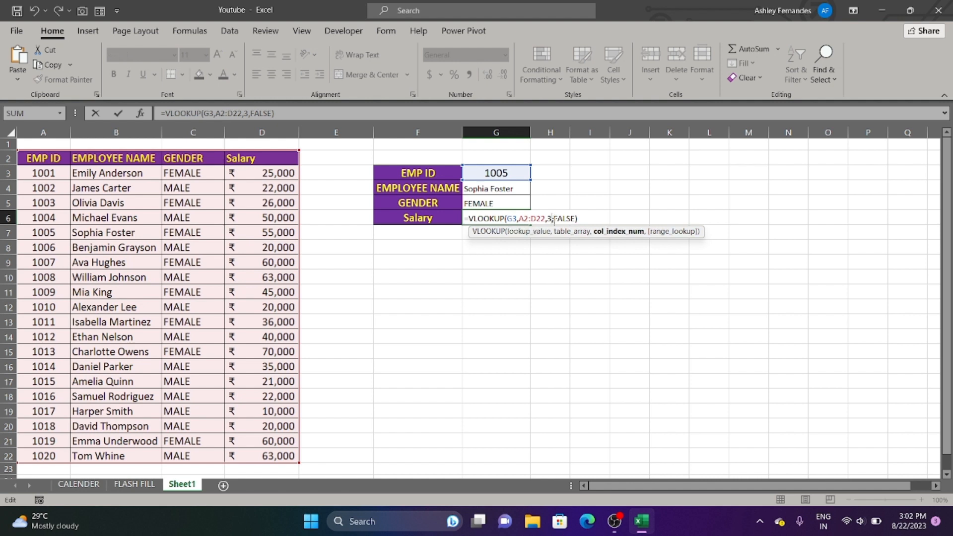
key(BackSpace)
text(4)
key(Return)
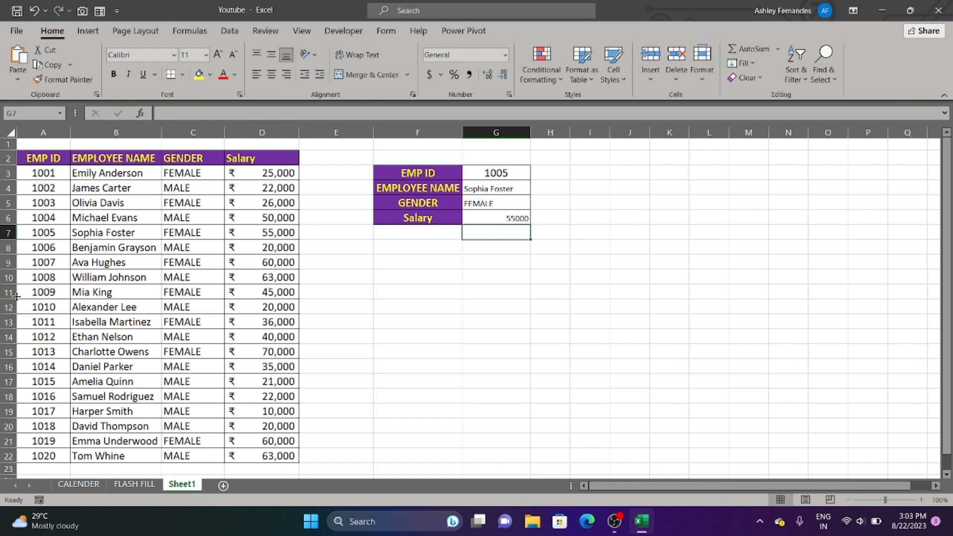
- Enter the heading "Manually" in cell F8 and move it to F1 above the lookup form
drag(44, 238, 286, 233)
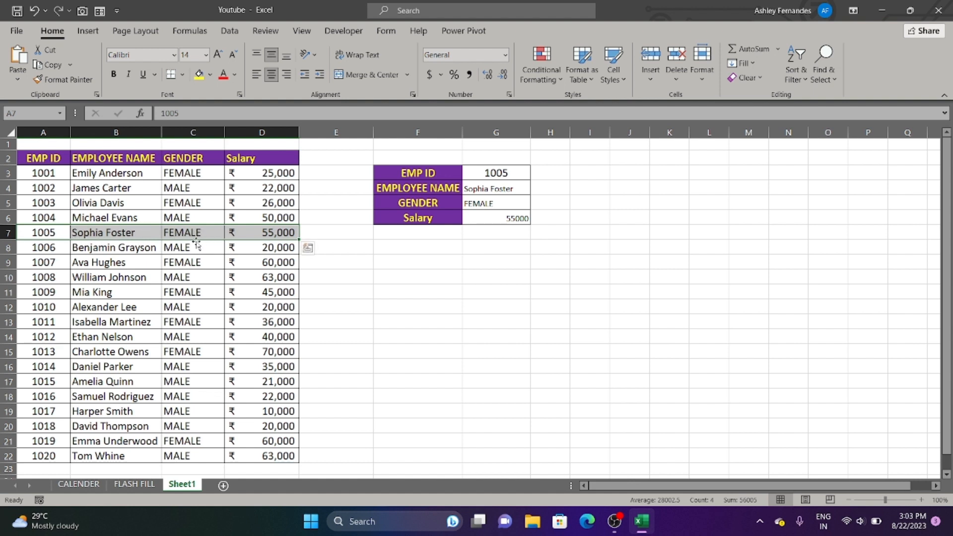
drag(499, 188, 494, 217)
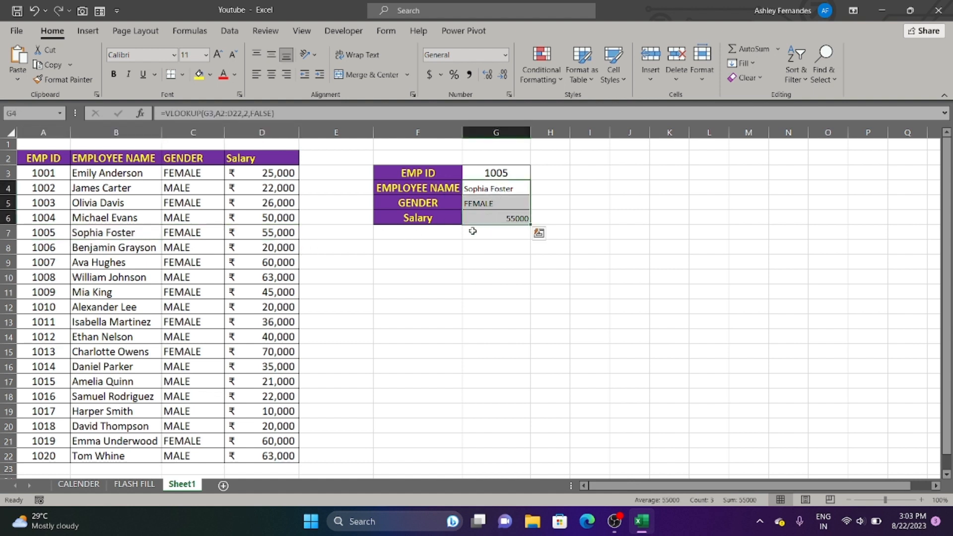
click(438, 245)
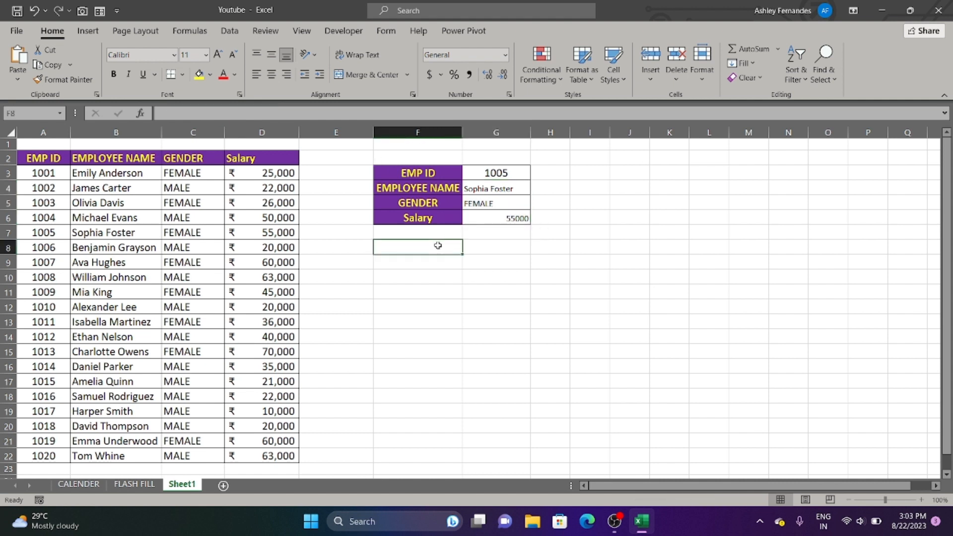
text(Manually)
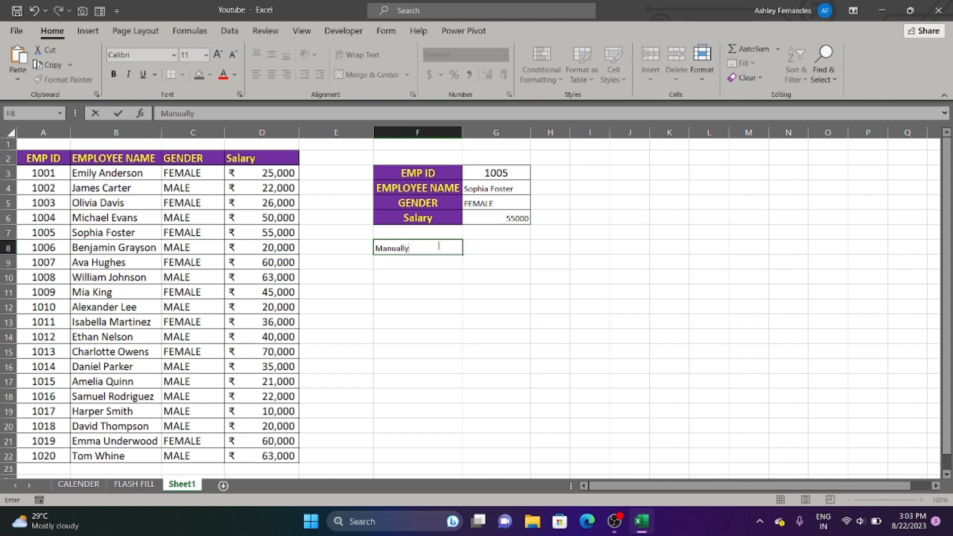
key(Return)
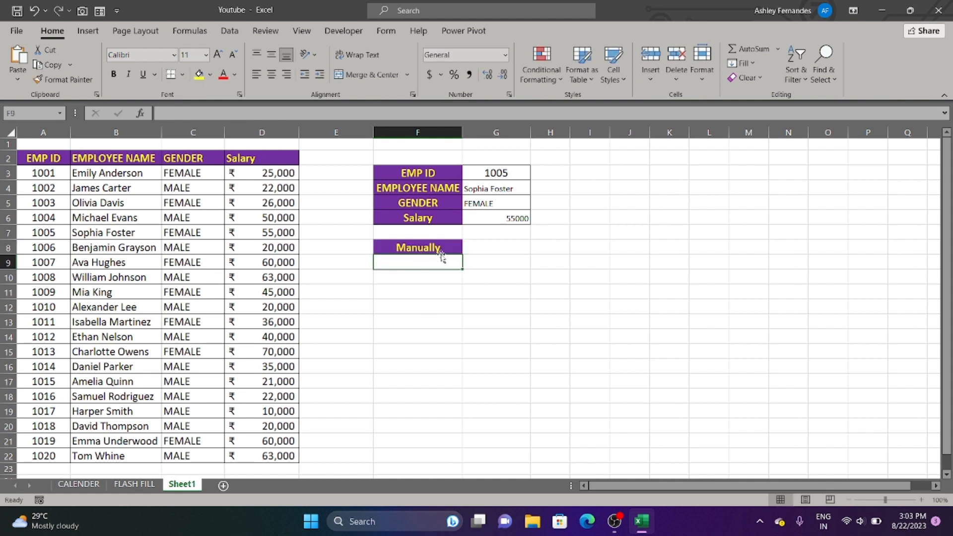
click(441, 249)
drag(440, 247, 444, 157)
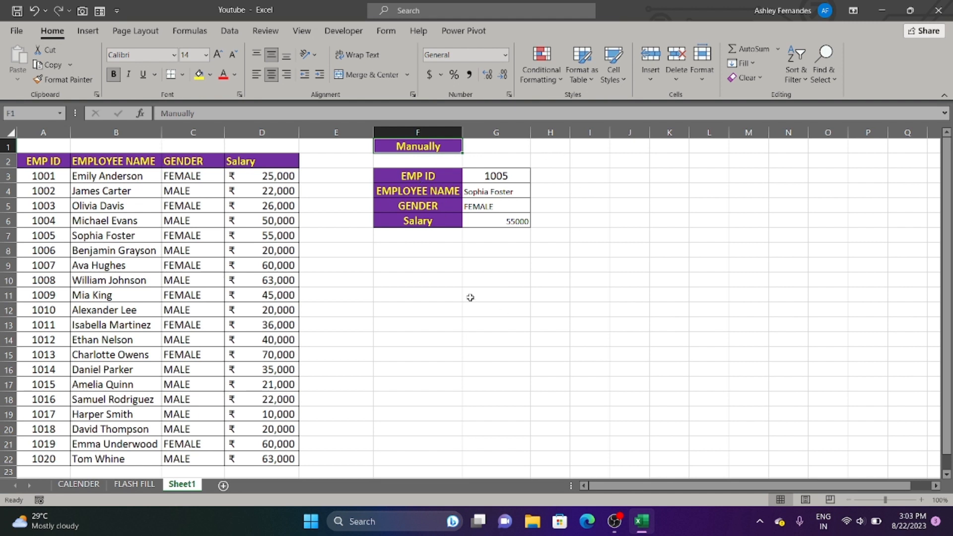
- Enter the heading "DYNAMIC" in cell F9 below the lookup form
click(403, 266)
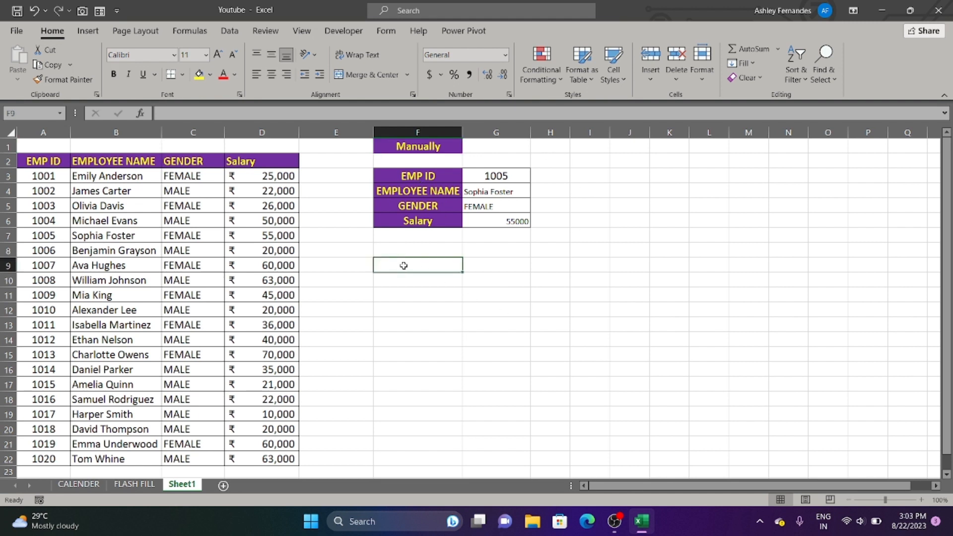
text(DYNAMIC)
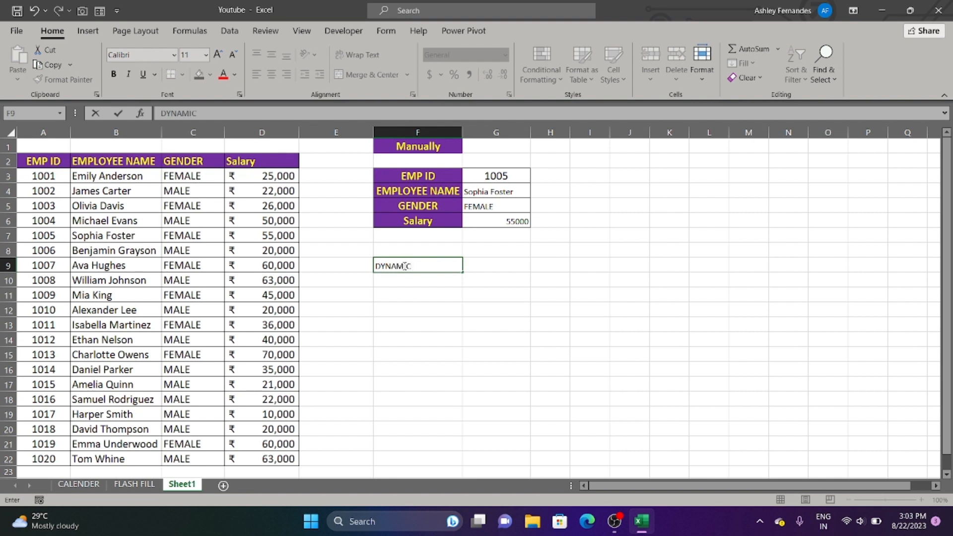
key(Return)
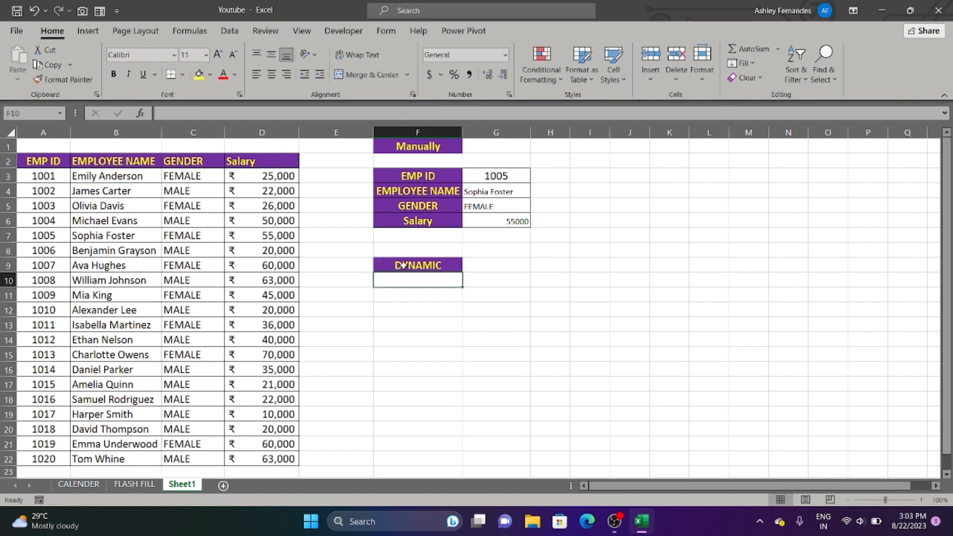
- Copy the lookup form F3:G6 and paste it at F11, under the DYNAMIC heading
click(501, 194)
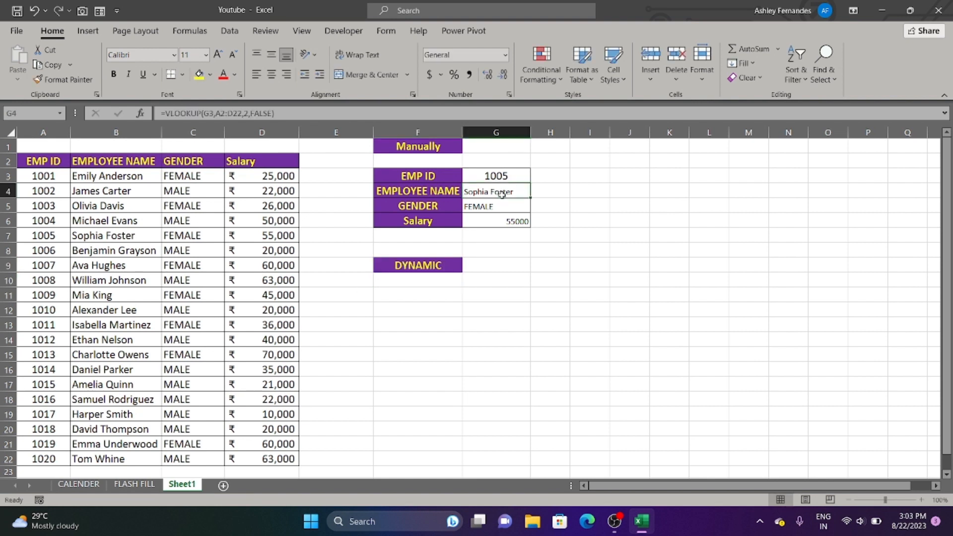
double_click(502, 194)
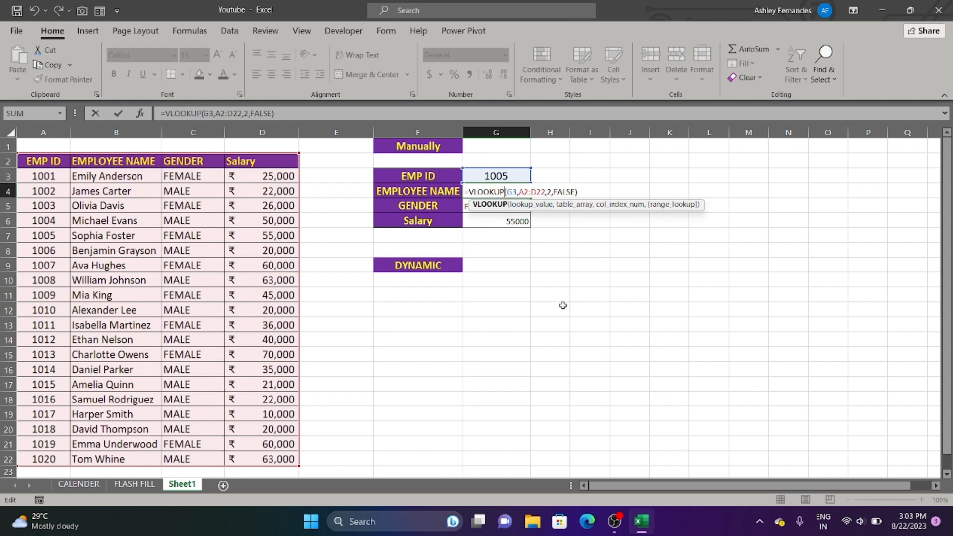
key(Return)
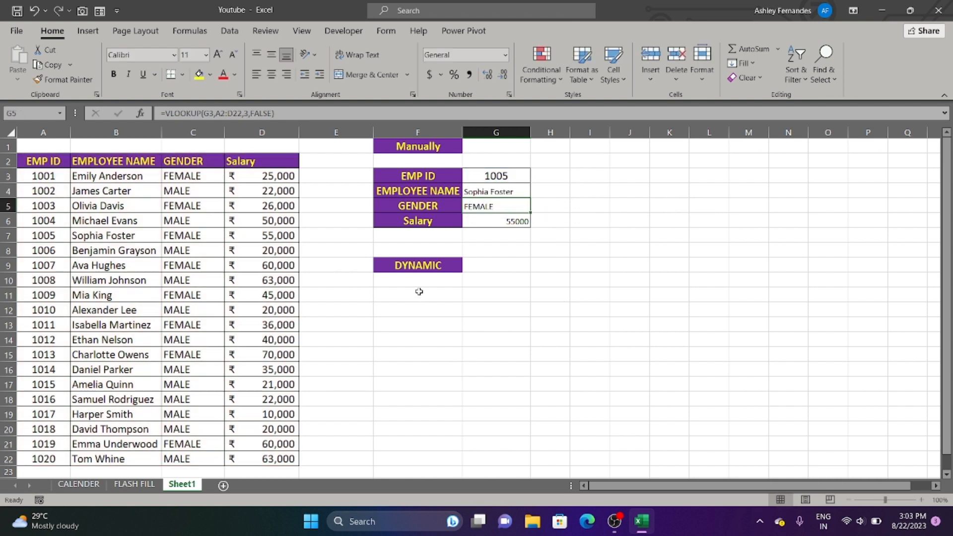
drag(427, 177, 489, 213)
key(ctrl+c)
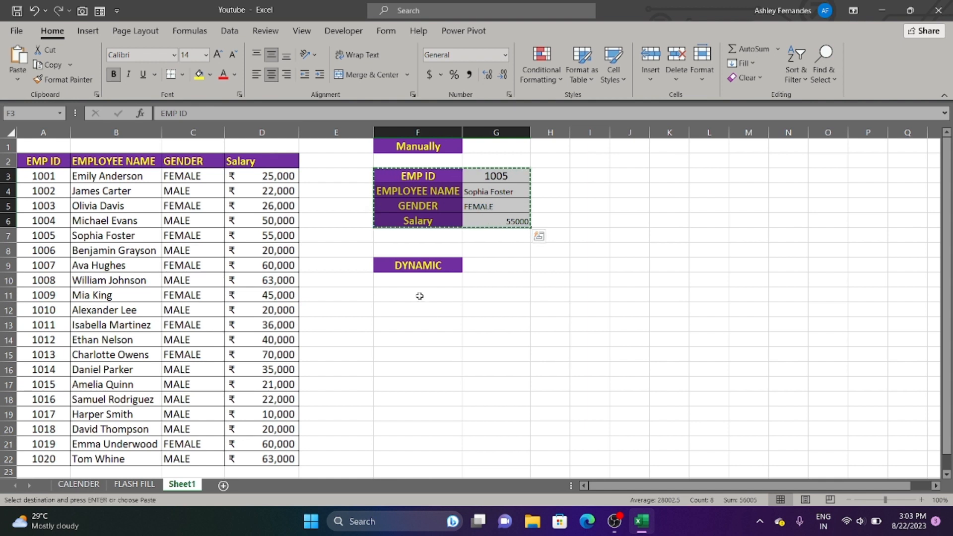
click(419, 295)
key(ctrl+v)
key(Escape)
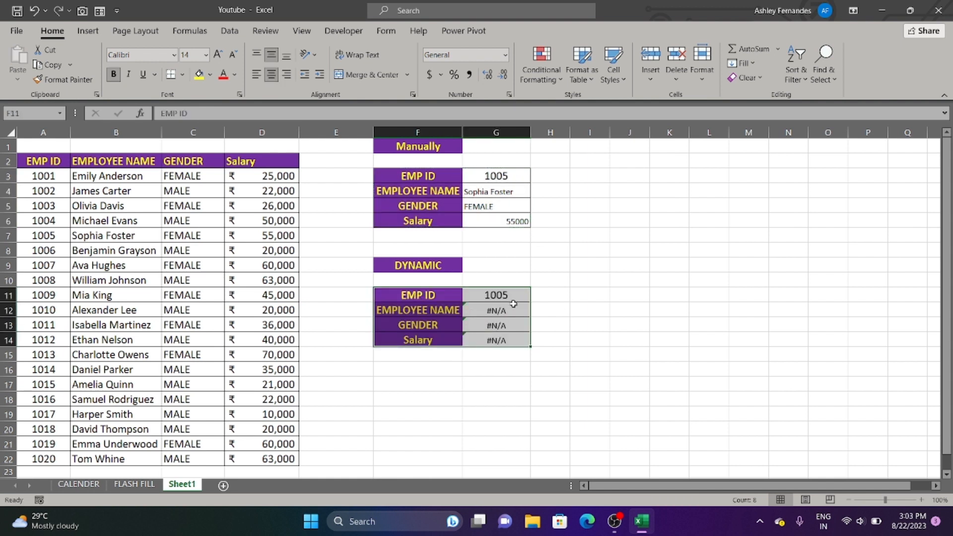
- Clear the result cells G12:G14 and the EMP ID entry cell G11 in the DYNAMIC form
drag(511, 310, 513, 337)
key(Delete)
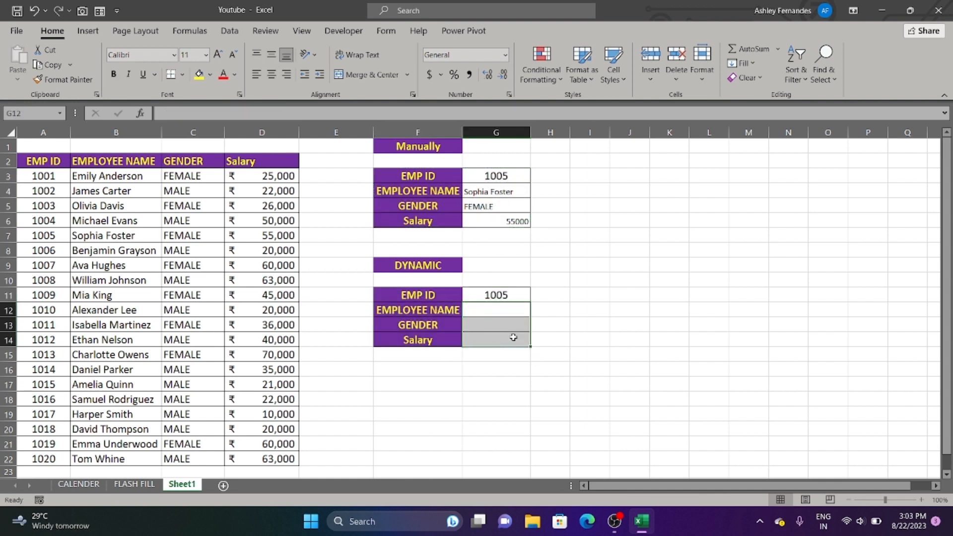
click(513, 280)
click(514, 293)
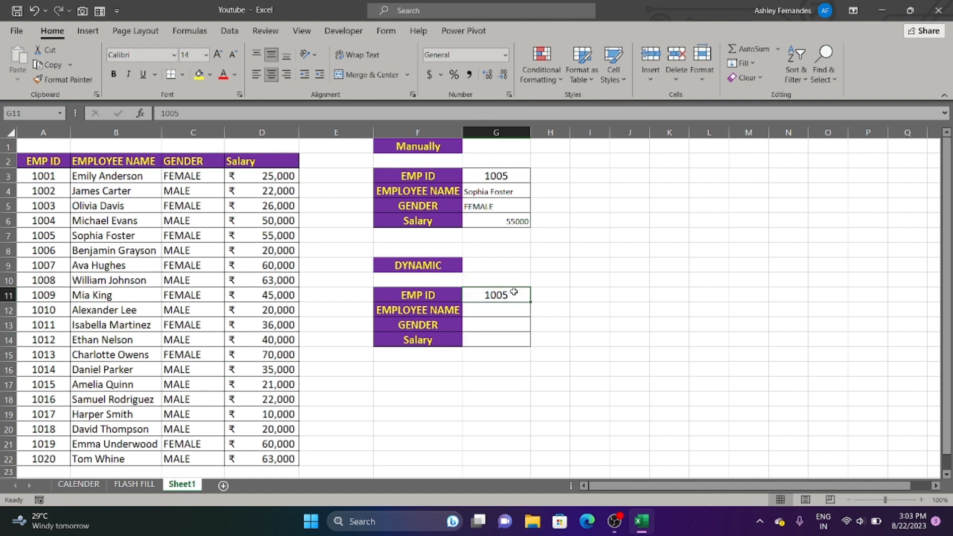
key(Delete)
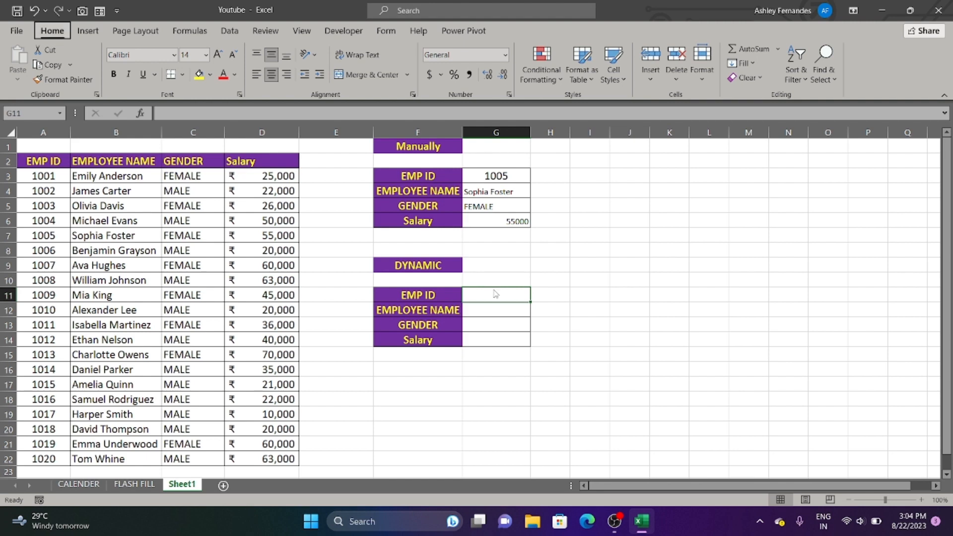
- Add list data validation to the DYNAMIC form's EMP ID cell G11, using =$A$3:$A$22 as the source
key(alt)
key(a)
key(v)
key(v)
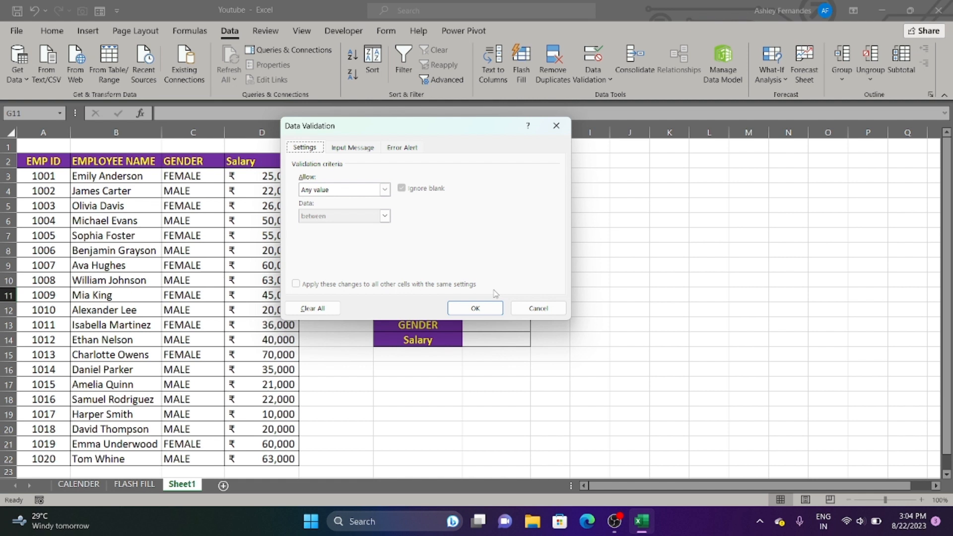
click(385, 193)
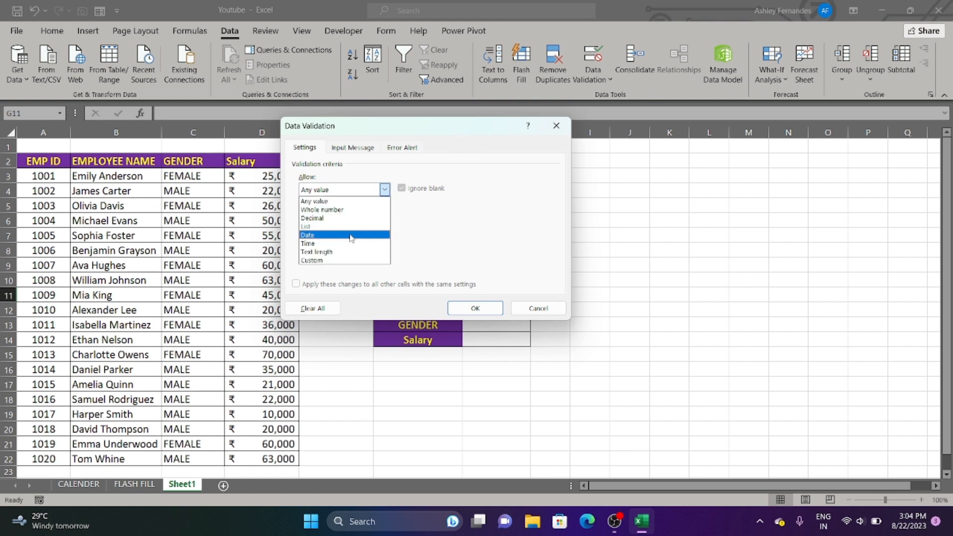
click(353, 227)
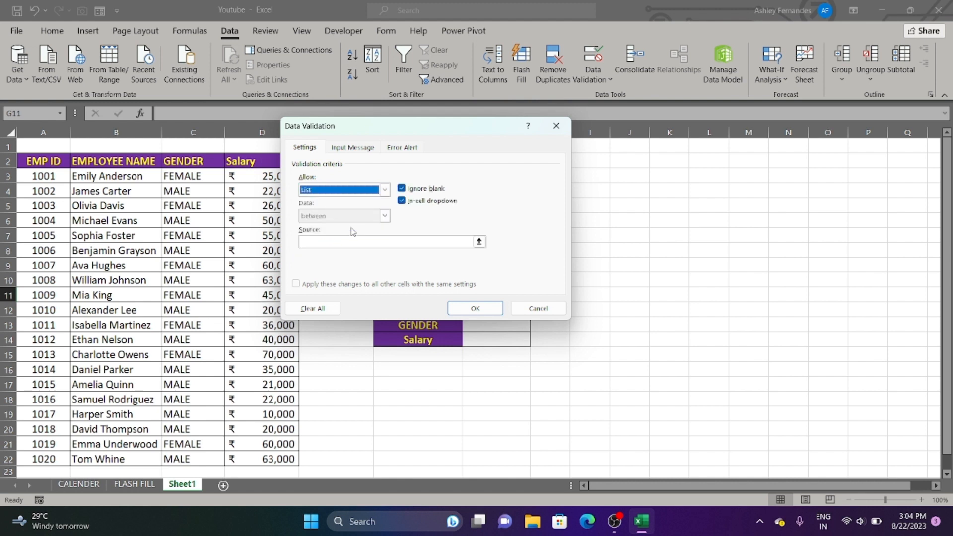
click(353, 242)
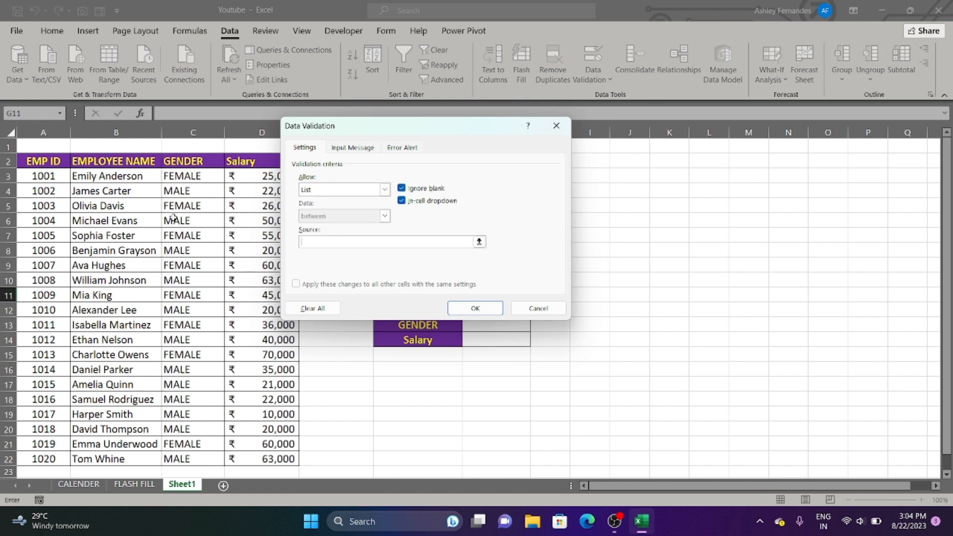
drag(51, 174, 39, 460)
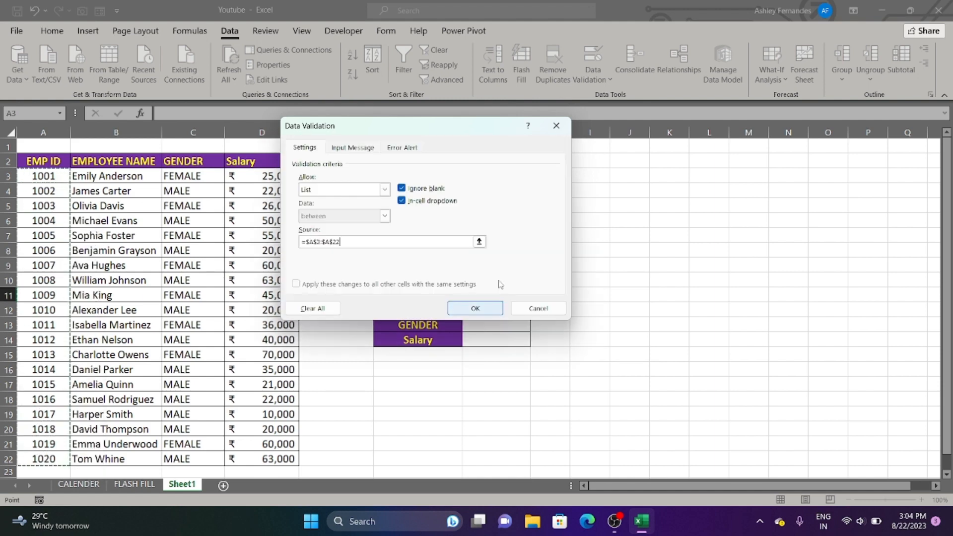
click(477, 307)
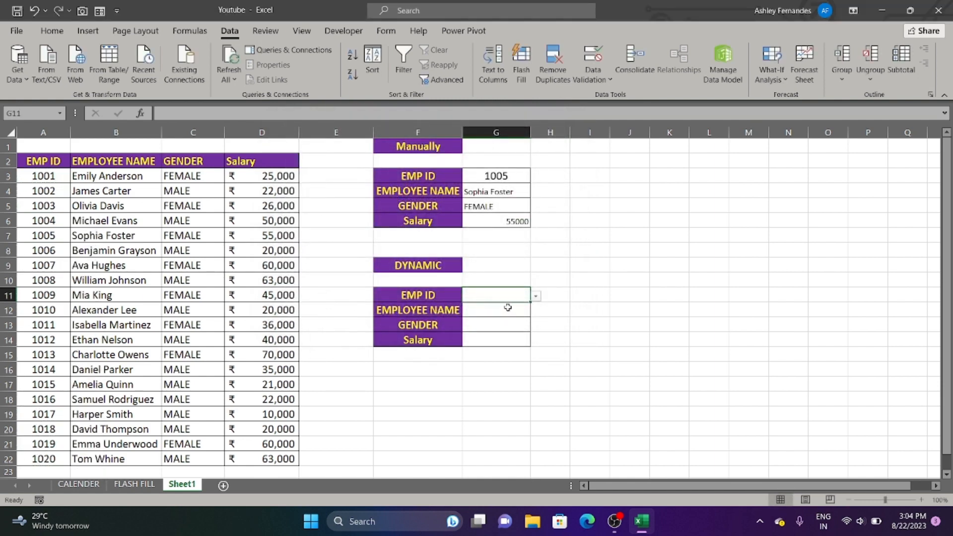
- Choose the employee ID that is stored in A11 from the validation list in cell G11
click(536, 296)
click(521, 308)
click(535, 296)
click(501, 340)
- Start a VLOOKUP formula in G12 with G11 as lookup value, A2:D22 as table array and ROW() as column index
click(506, 316)
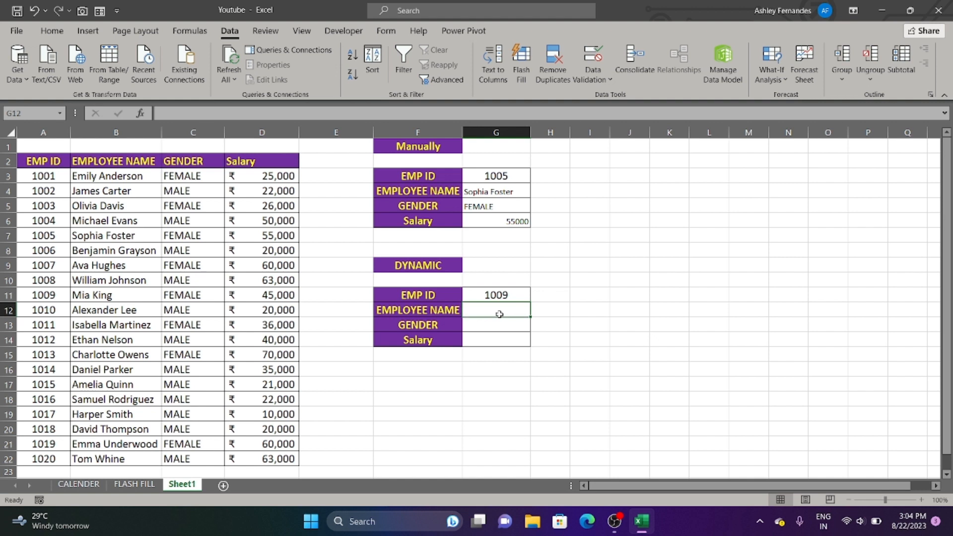
text(=VLOO)
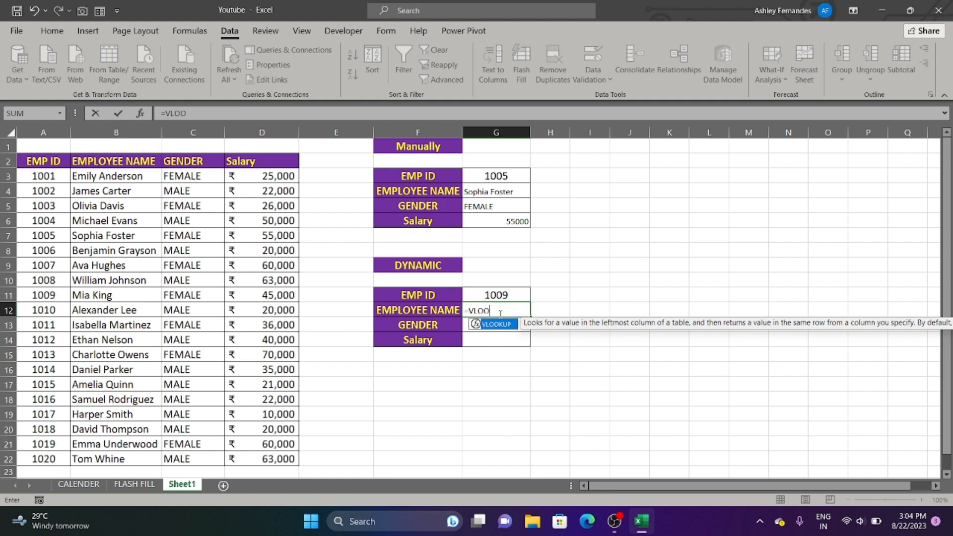
text(KUP()
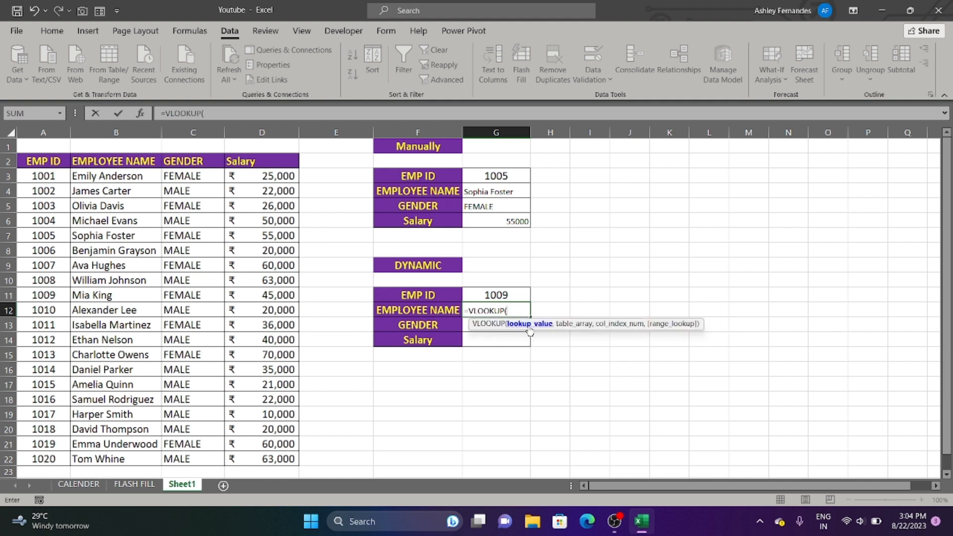
click(518, 298)
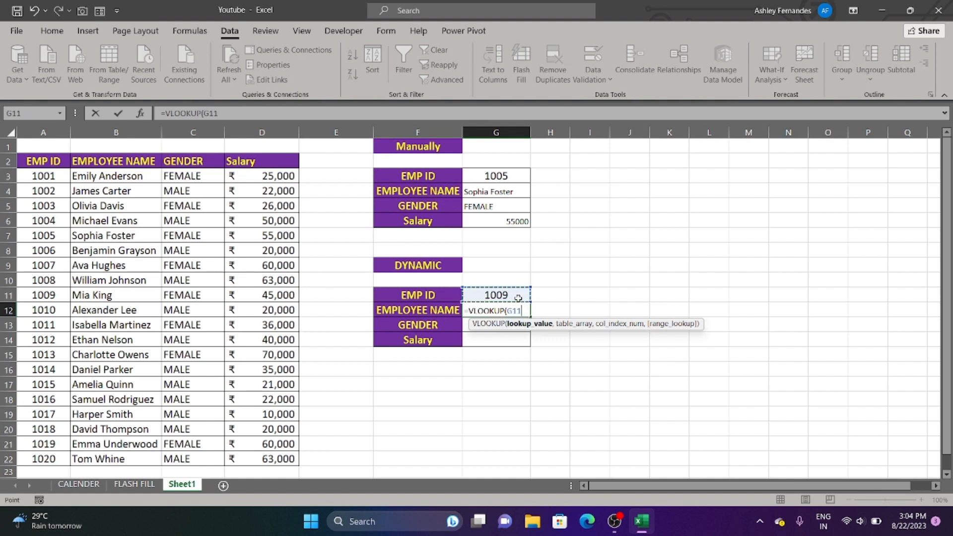
text(,)
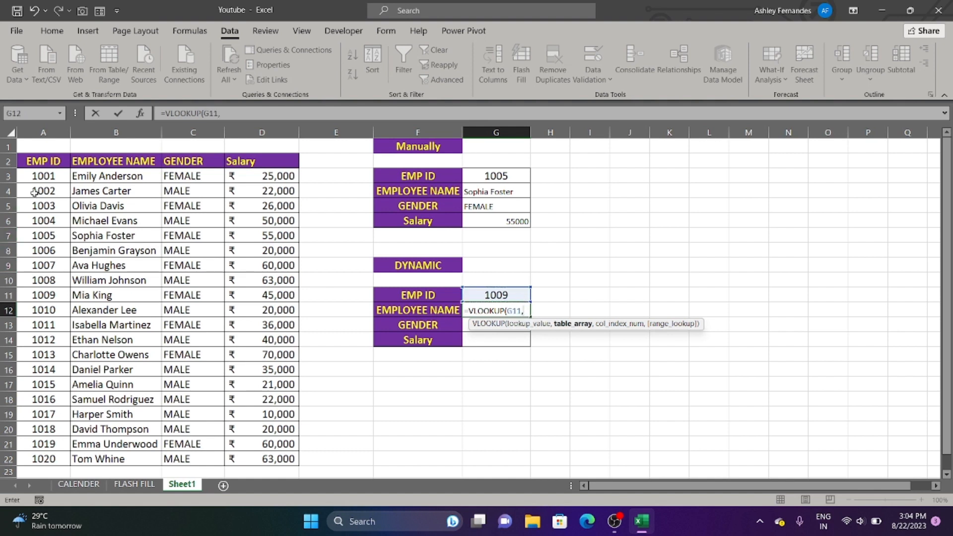
drag(43, 162, 268, 445)
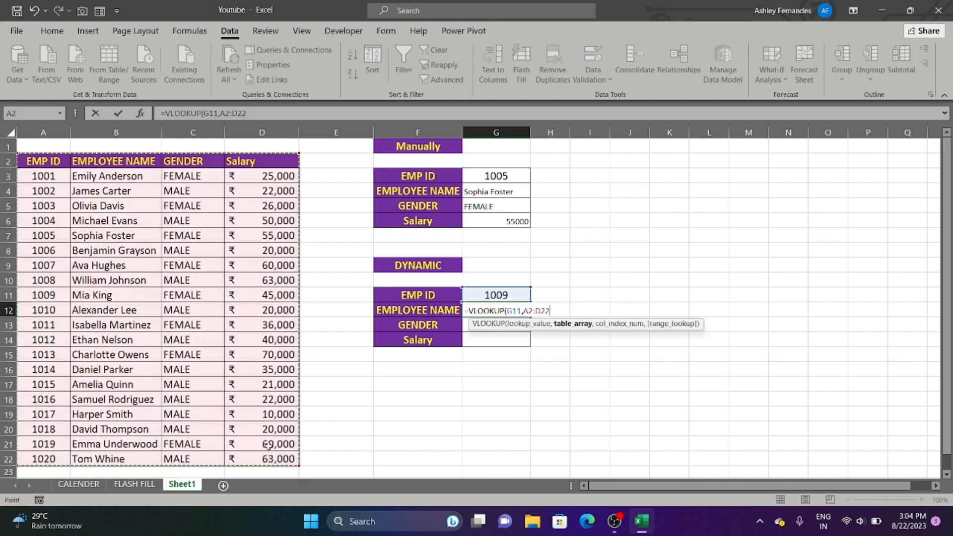
text(,)
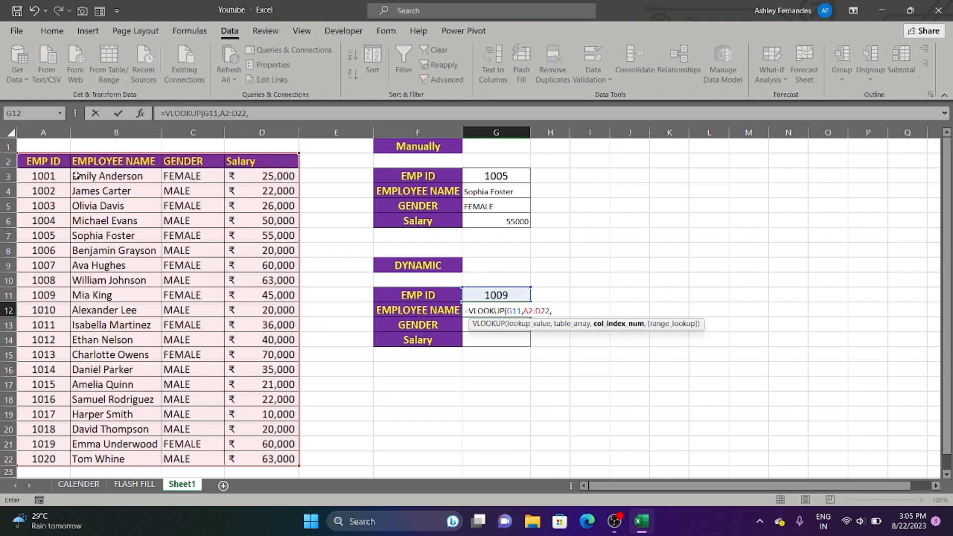
text(2)
key(BackSpace)
text(ROW)
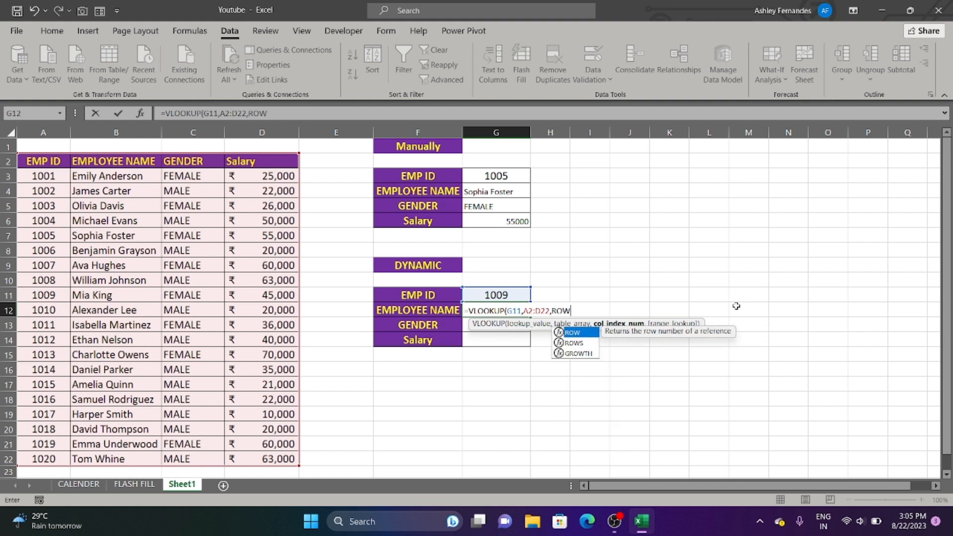
text(())
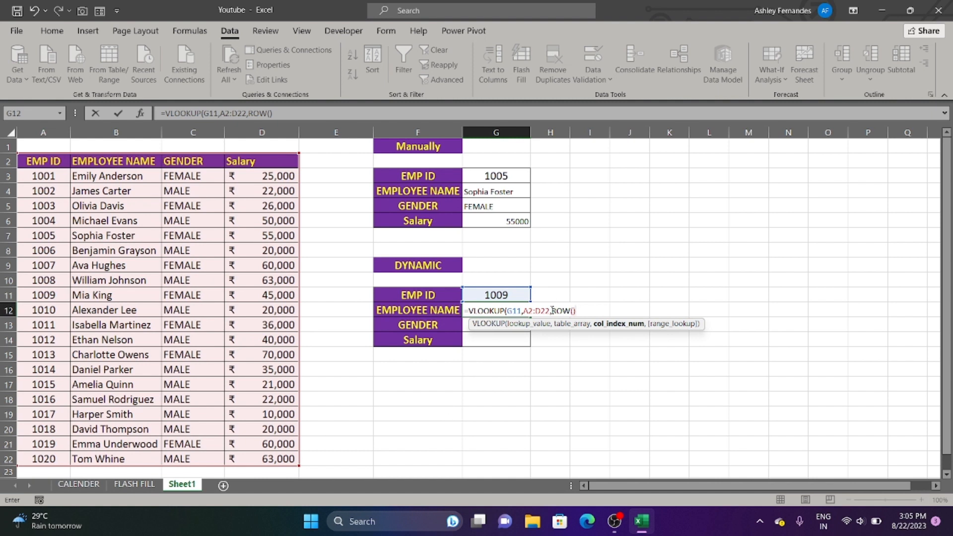
- Evaluate the ROW() part inside the G12 formula to check its value, and restore the expression
drag(551, 310, 578, 312)
key(F9)
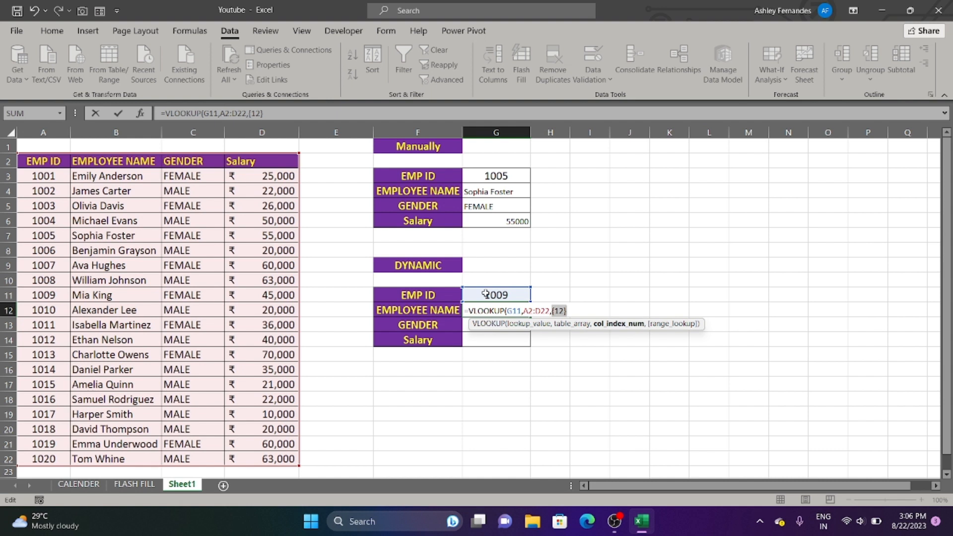
key(ctrl+z)
click(579, 312)
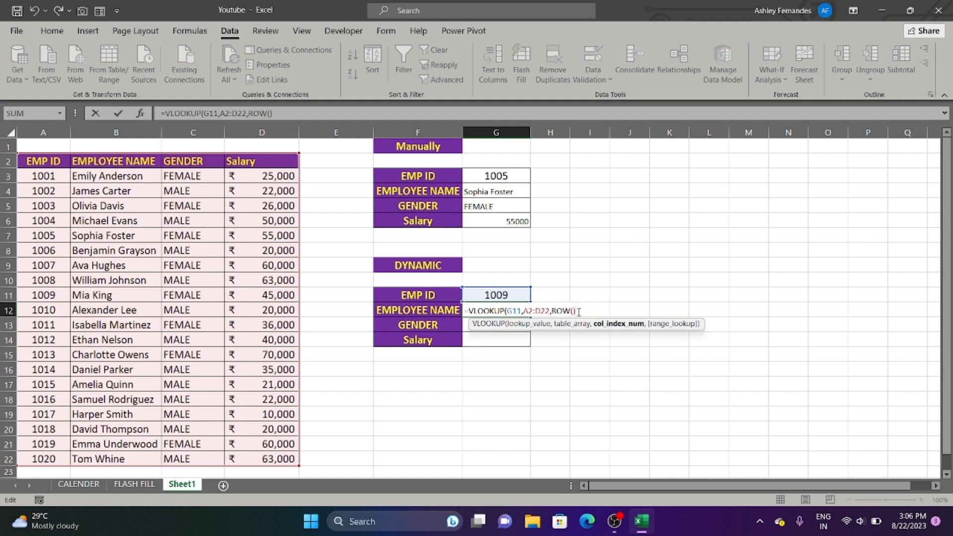
- Extend the column index in the G12 formula to ROW()-10, evaluate it as a check and restore the expression
text(-10)
drag(552, 310, 588, 309)
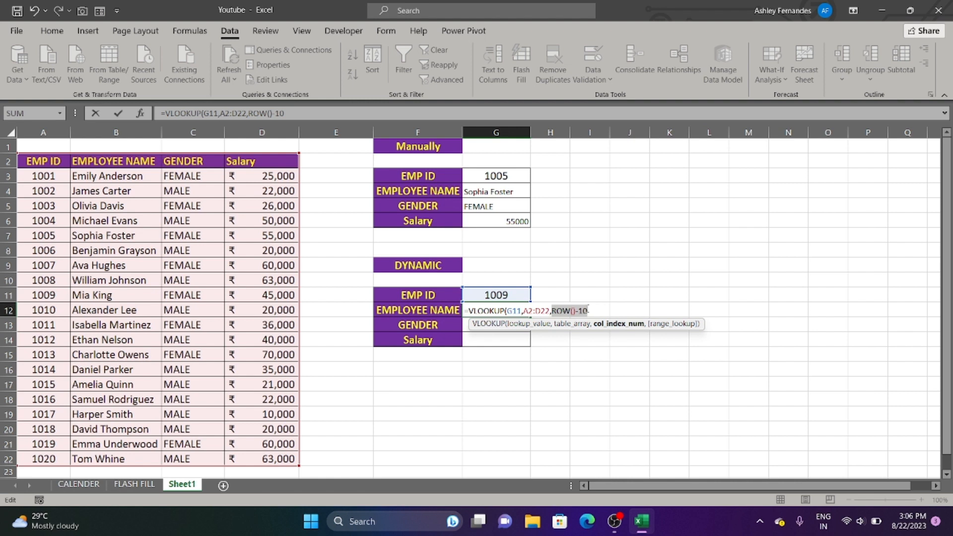
key(F9)
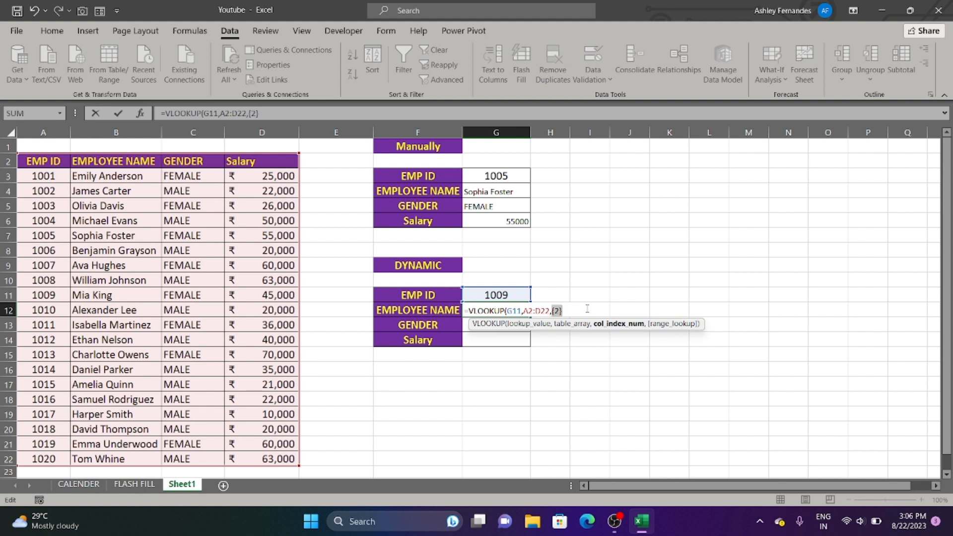
text(ROW()-10)
- Complete the G12 VLOOKUP with FALSE for an exact match and enter the formula
click(588, 310)
text(,)
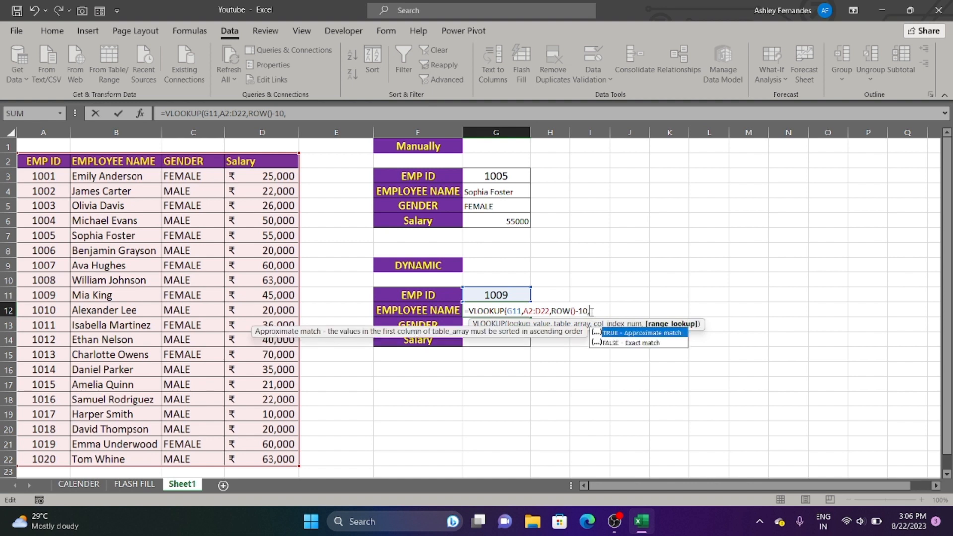
key(Down)
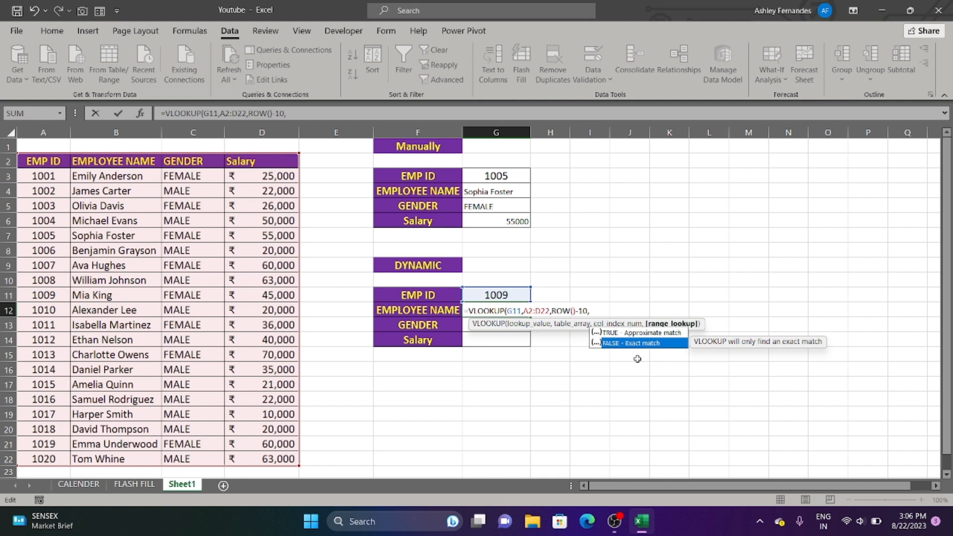
key(Tab)
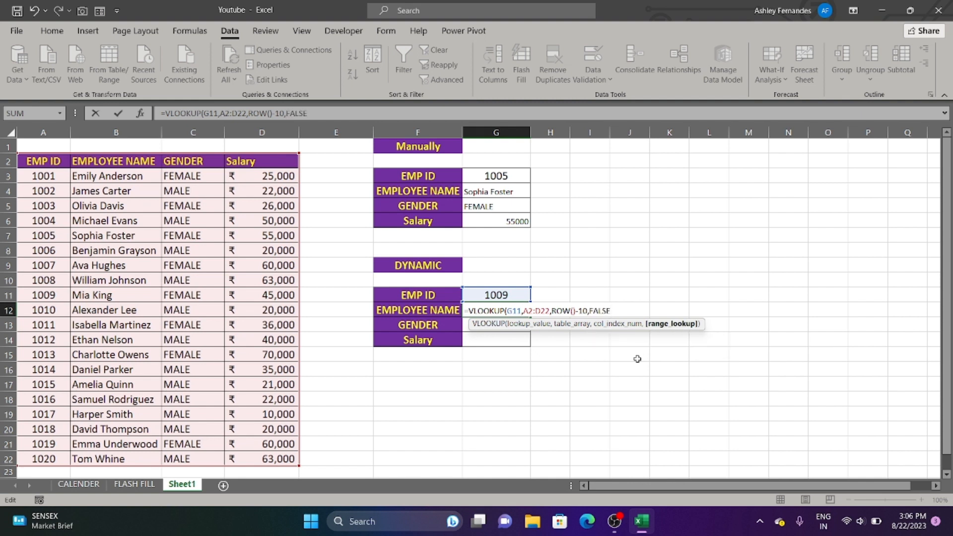
text())
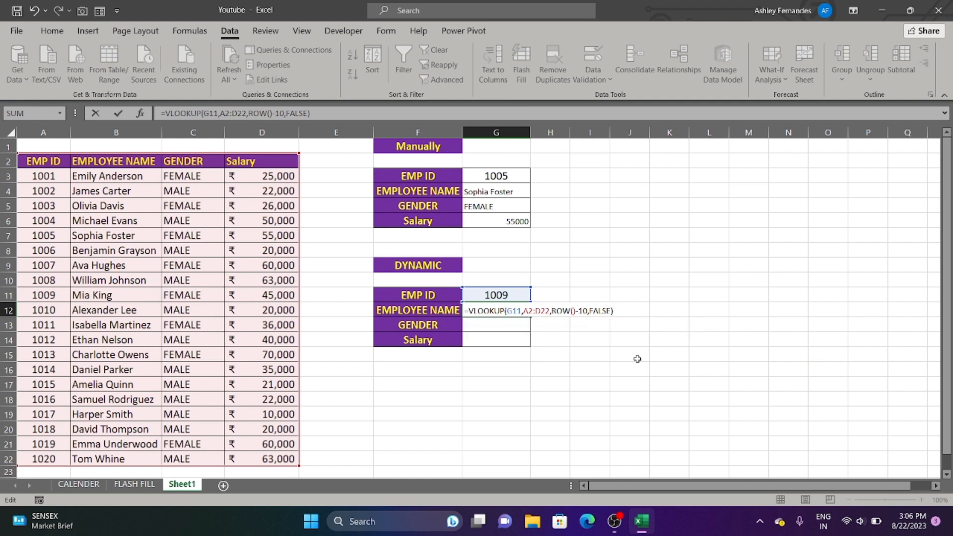
key(Return)
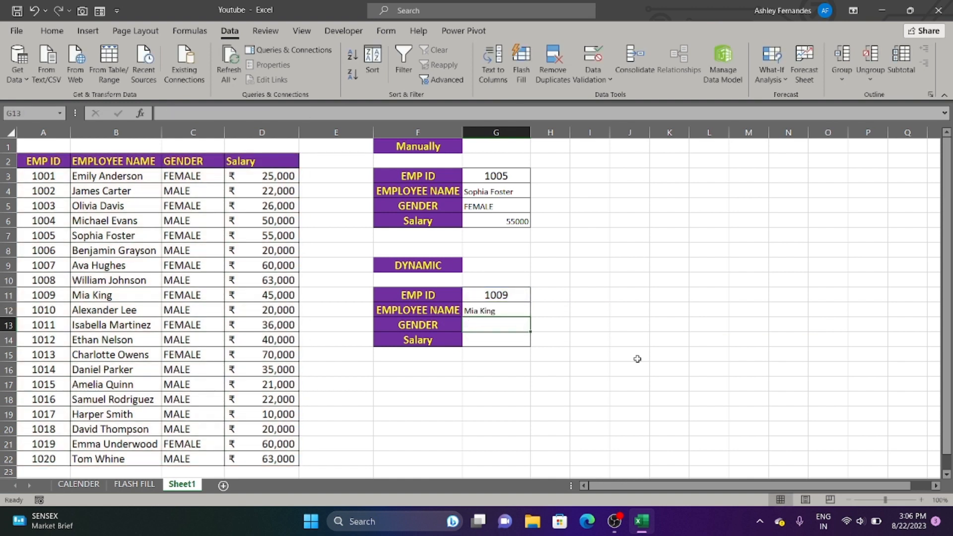
- Choose the employee ID stored in A18 for cell G11 and compare the returned name with row 18 of the table
click(514, 299)
click(536, 296)
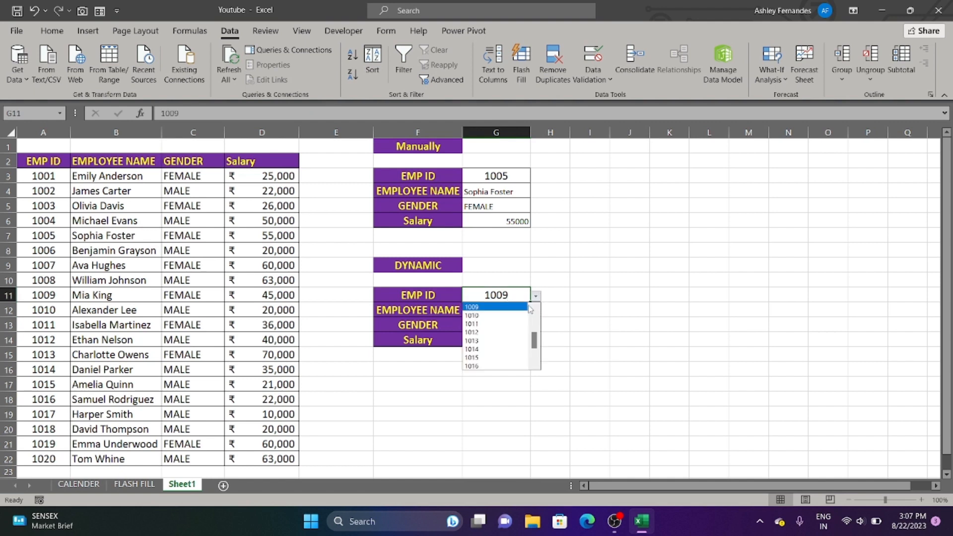
click(496, 366)
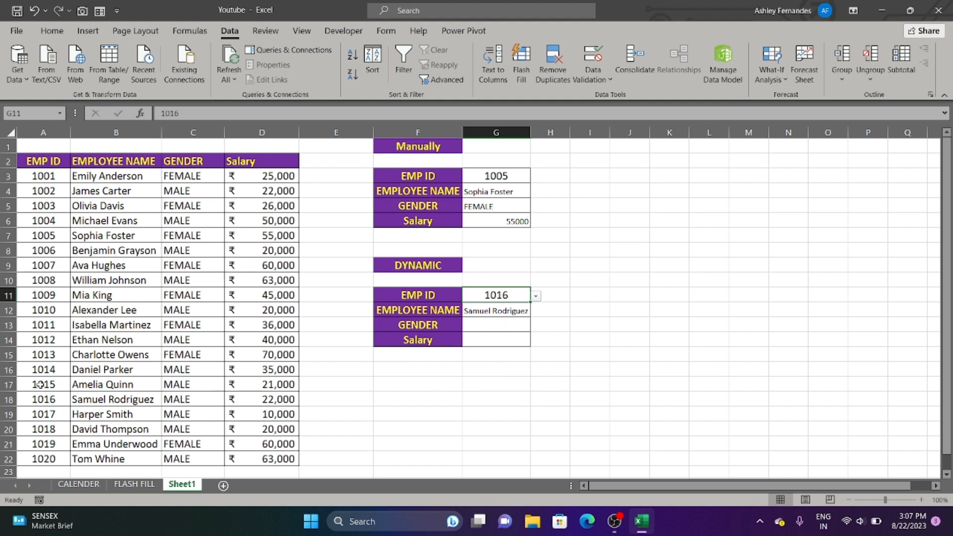
drag(39, 399, 241, 402)
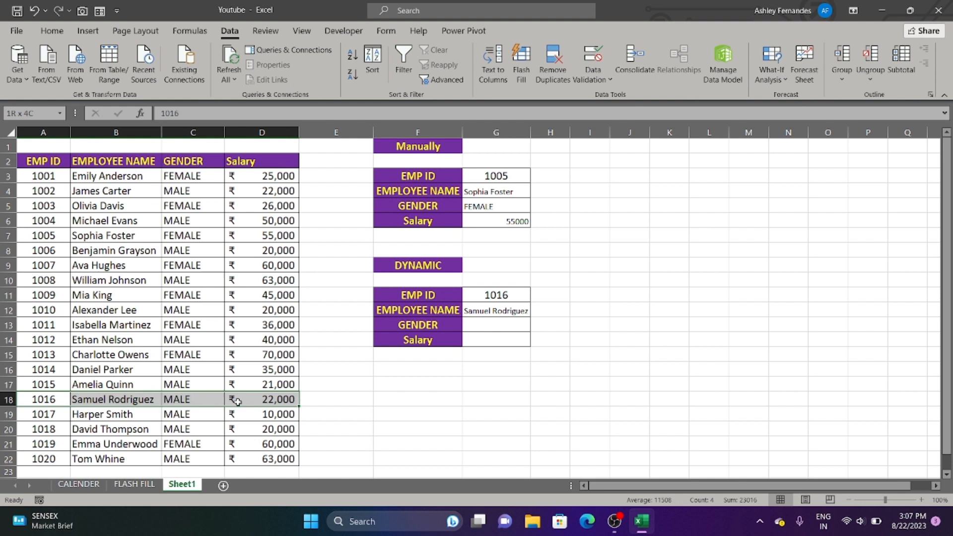
- Fill the VLOOKUP formula from G12 down to the GENDER and Salary cells G13:G14
click(493, 309)
drag(530, 317, 533, 347)
click(511, 338)
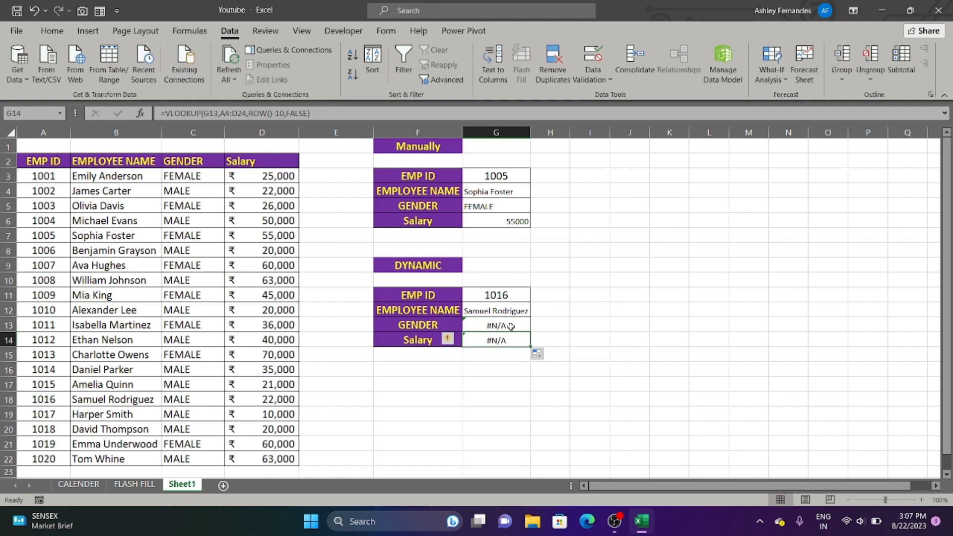
- Examine the lookup value and table array references in the G12, G13 and G14 formulas
click(511, 326)
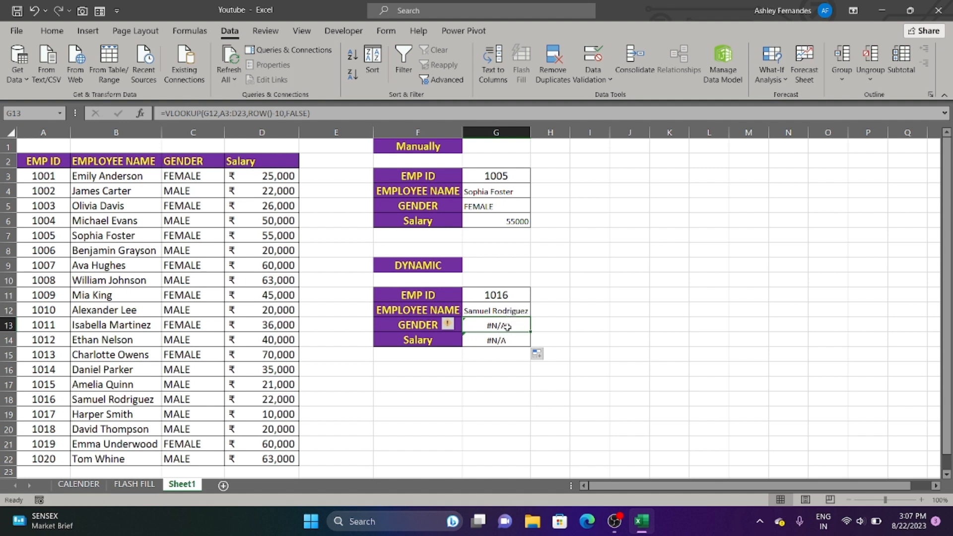
drag(509, 328, 509, 340)
double_click(510, 311)
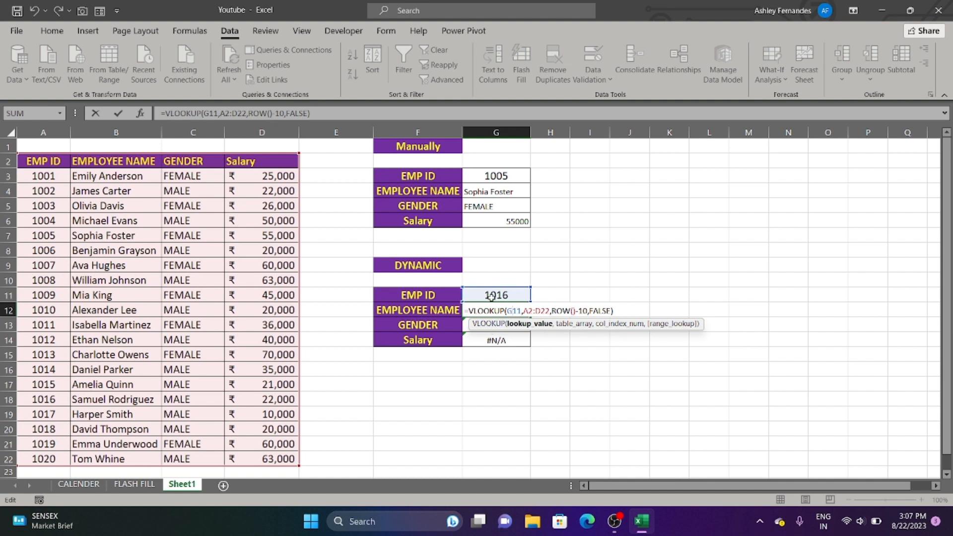
key(Return)
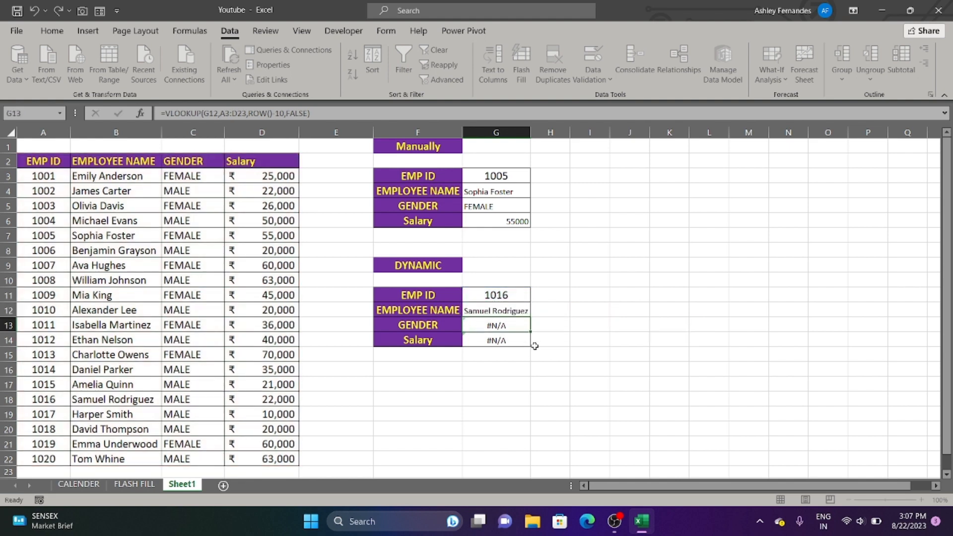
double_click(514, 325)
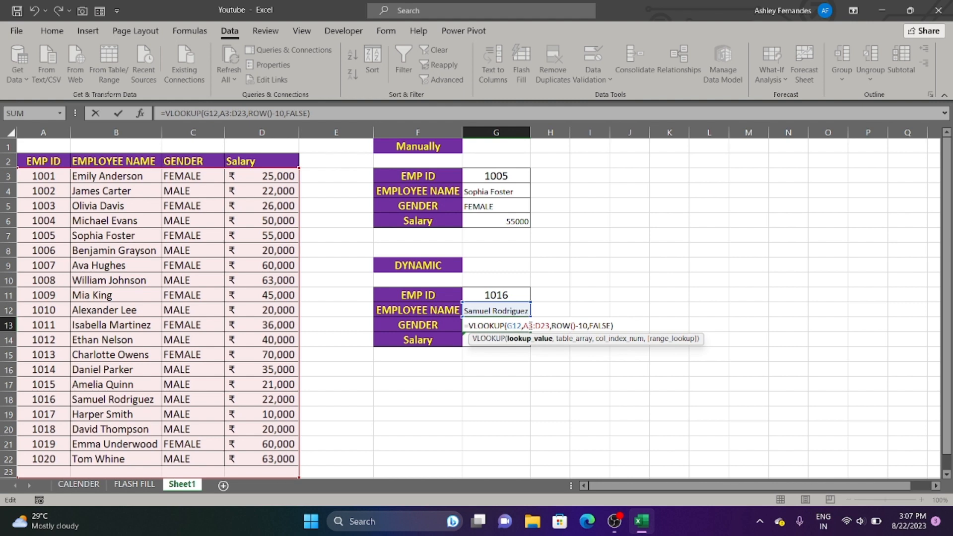
key(Return)
key(ctrl+d)
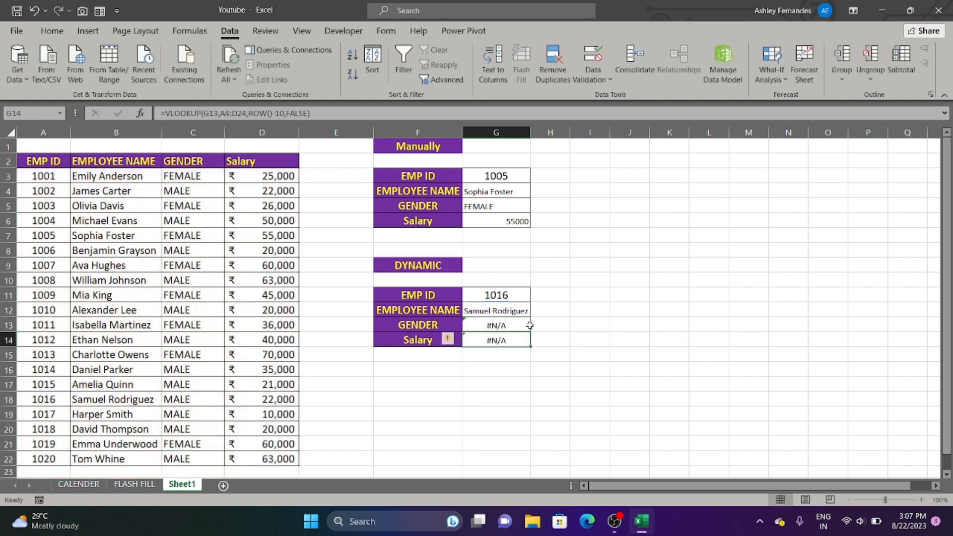
- Make the G12 VLOOKUP references absolute as $G$11 and $A$2:$D$22, keeping ROW()-10 and FALSE, and enter the formula
double_click(505, 312)
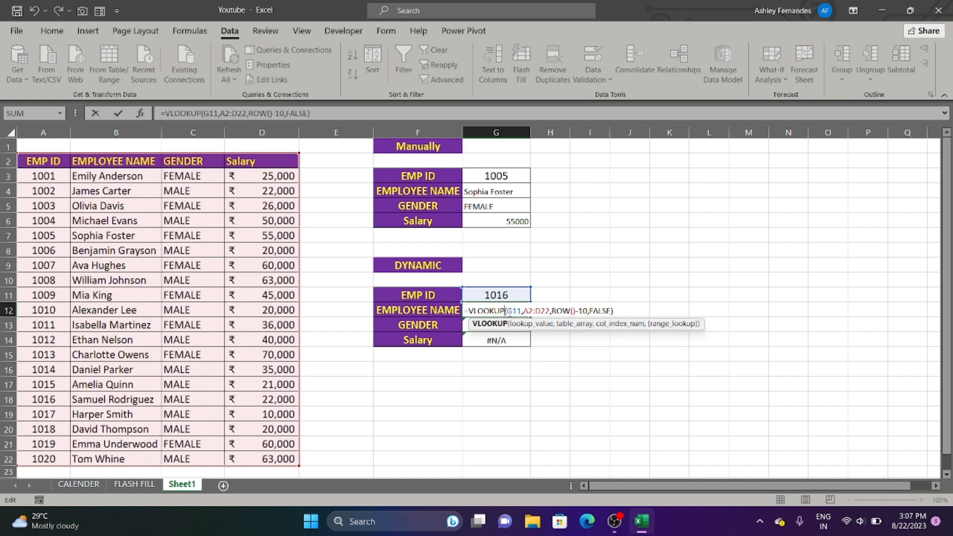
click(516, 325)
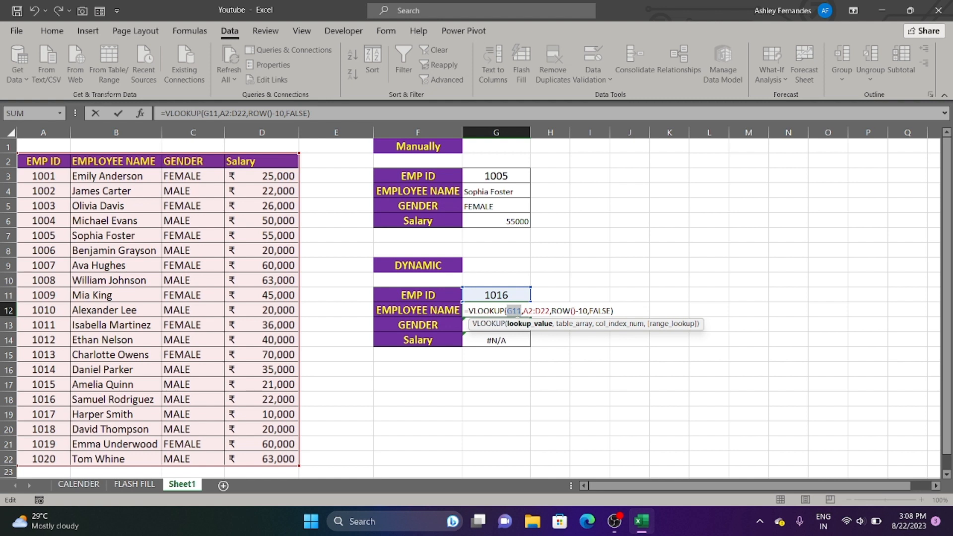
key(F4)
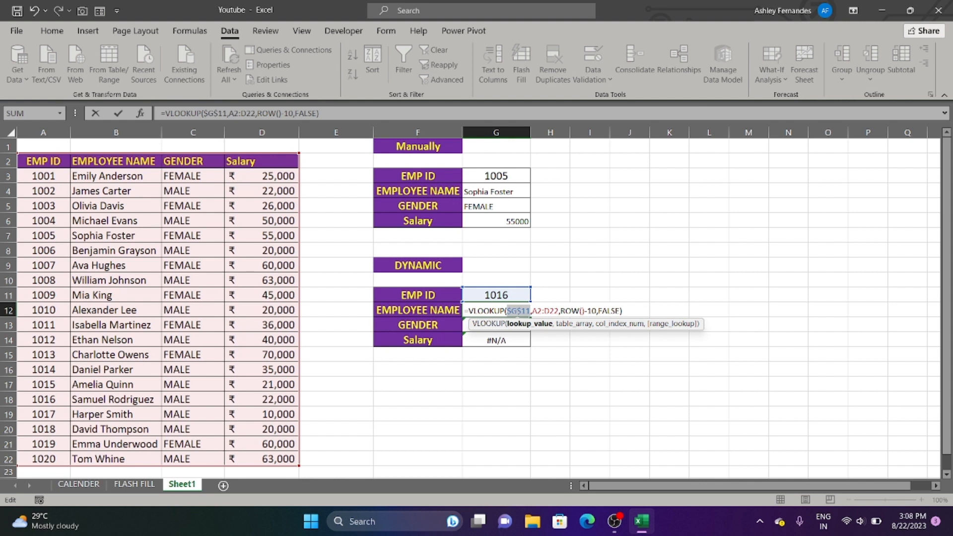
click(575, 329)
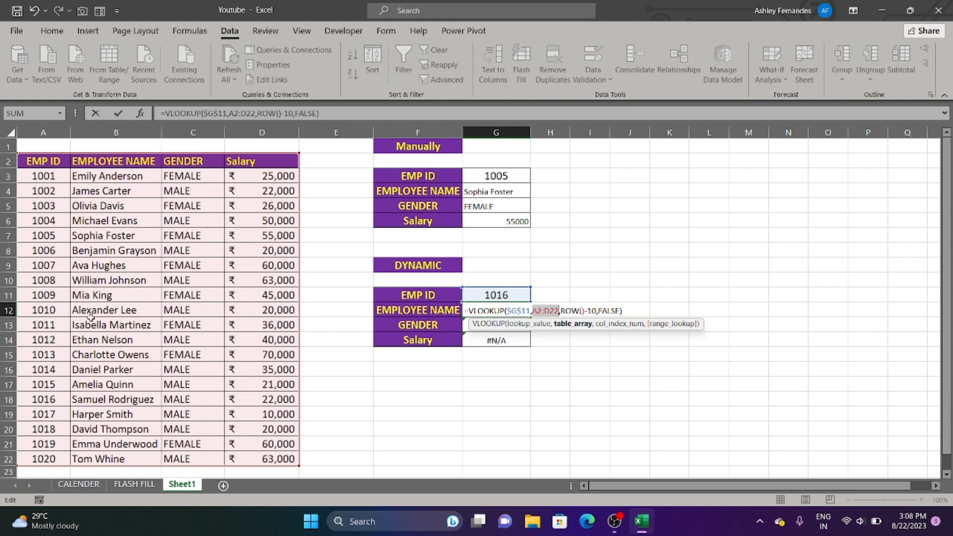
key(F4)
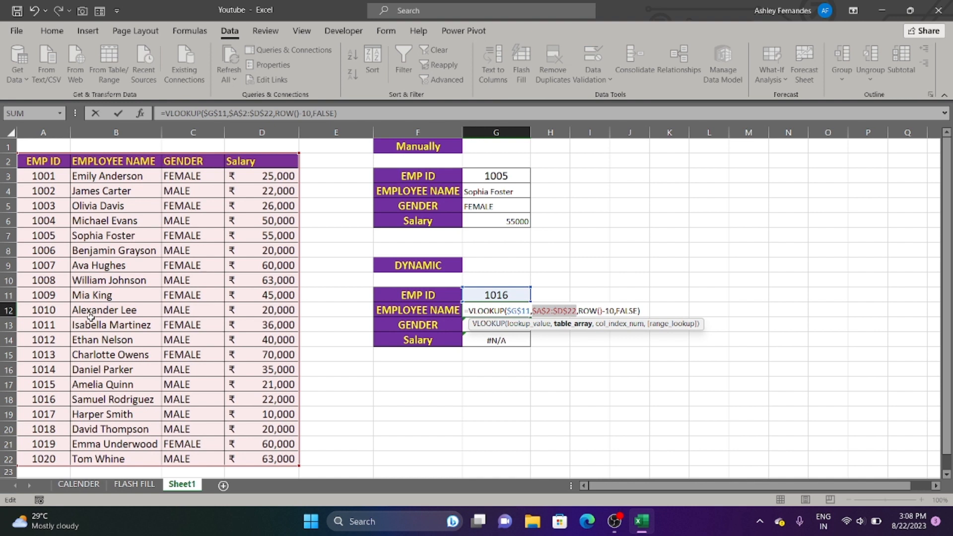
click(613, 325)
click(665, 325)
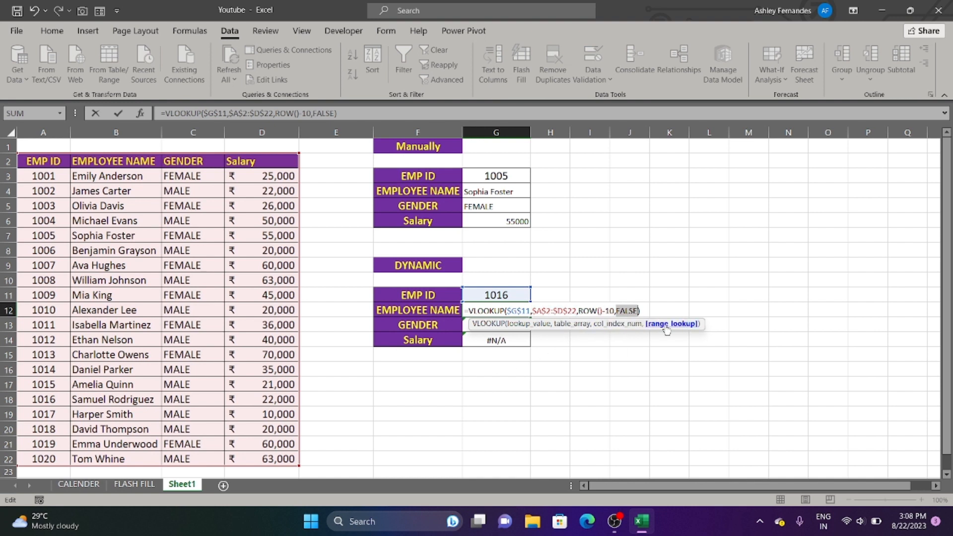
click(611, 324)
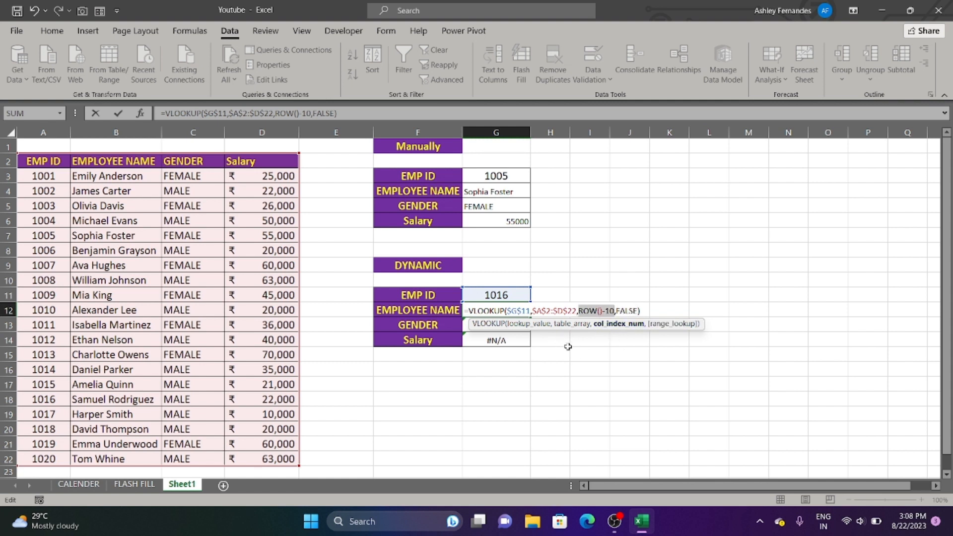
key(Return)
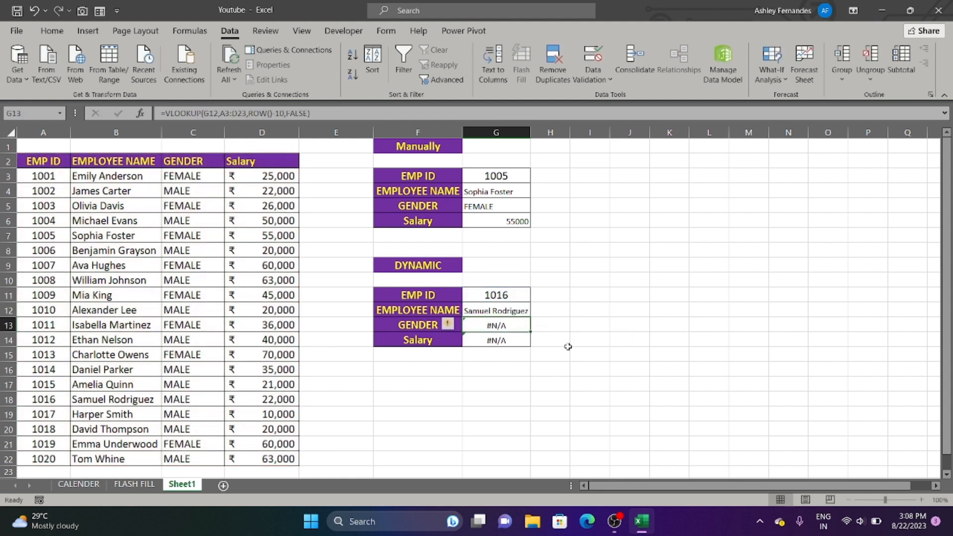
- Fill the G12 formula down to the GENDER and Salary cells G13:G14 and compare the results with row 18 of the table
click(516, 312)
drag(530, 316, 527, 342)
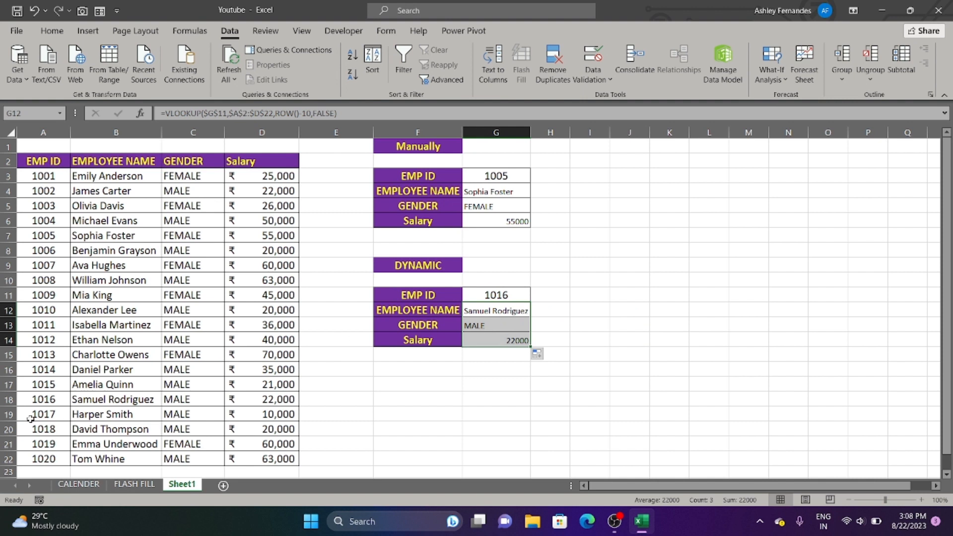
click(54, 400)
drag(54, 400, 249, 399)
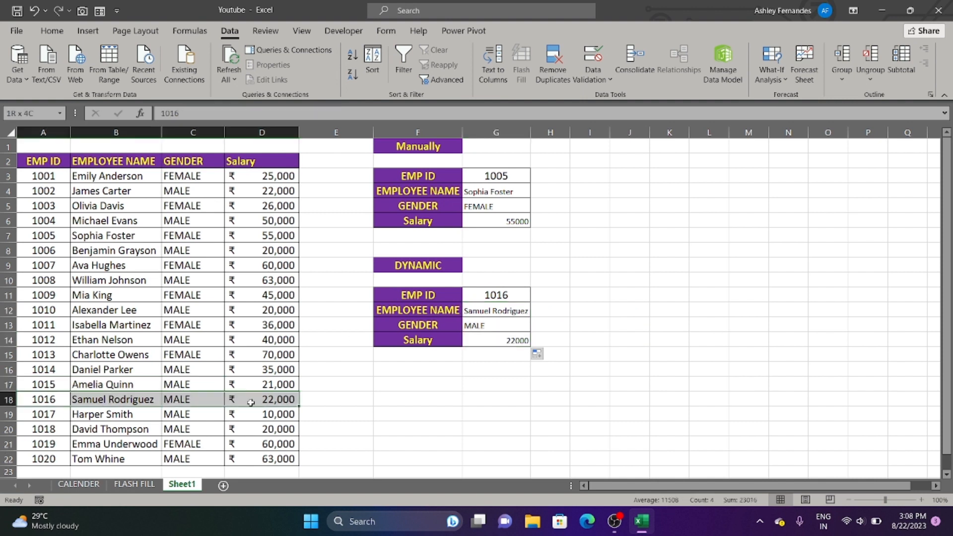
- Evaluate the ROW()-10 column index inside the G13 formula, then restore the expression and re-enter the formula
click(505, 328)
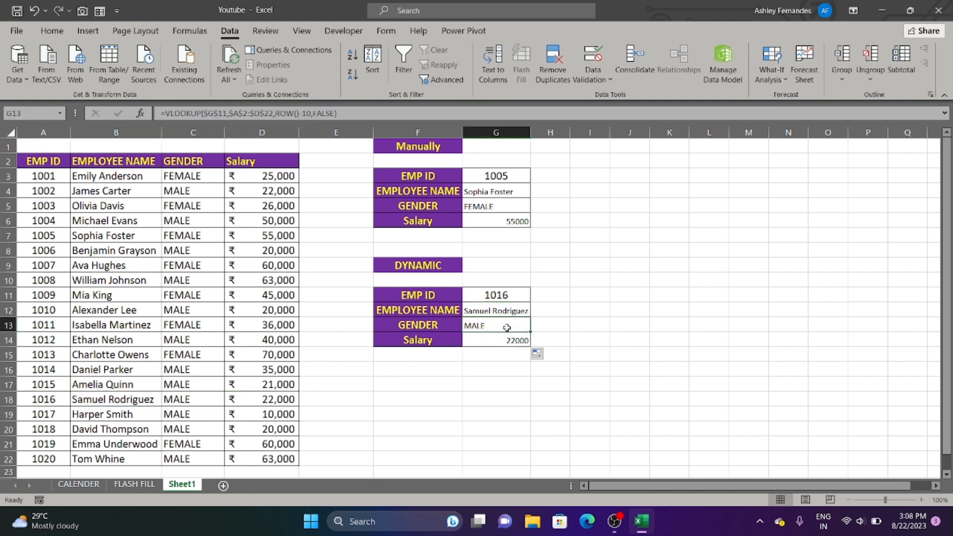
double_click(506, 328)
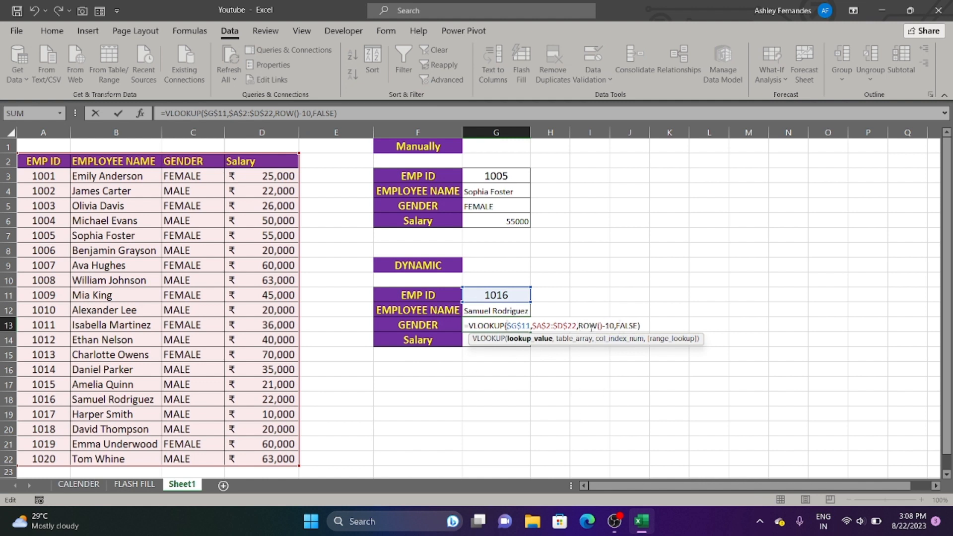
drag(579, 325, 615, 325)
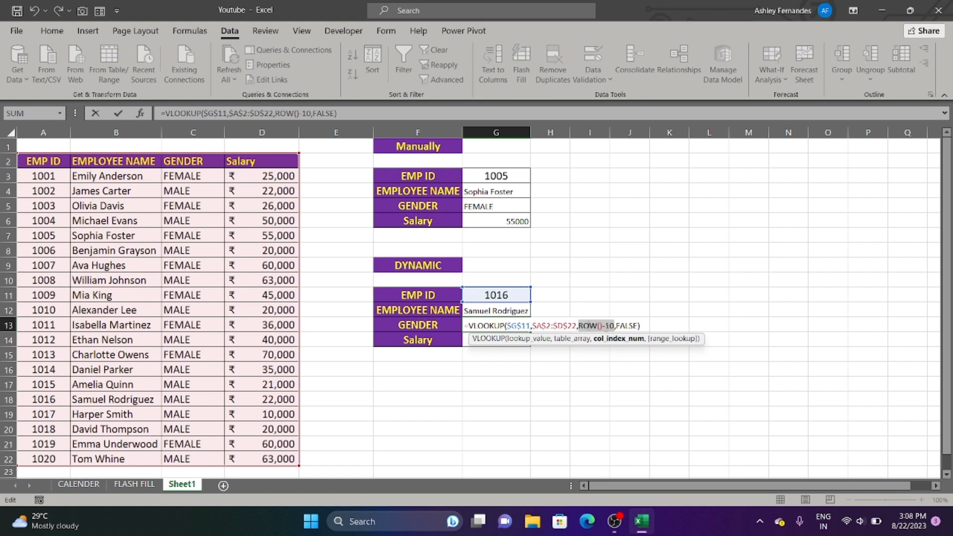
key(F9)
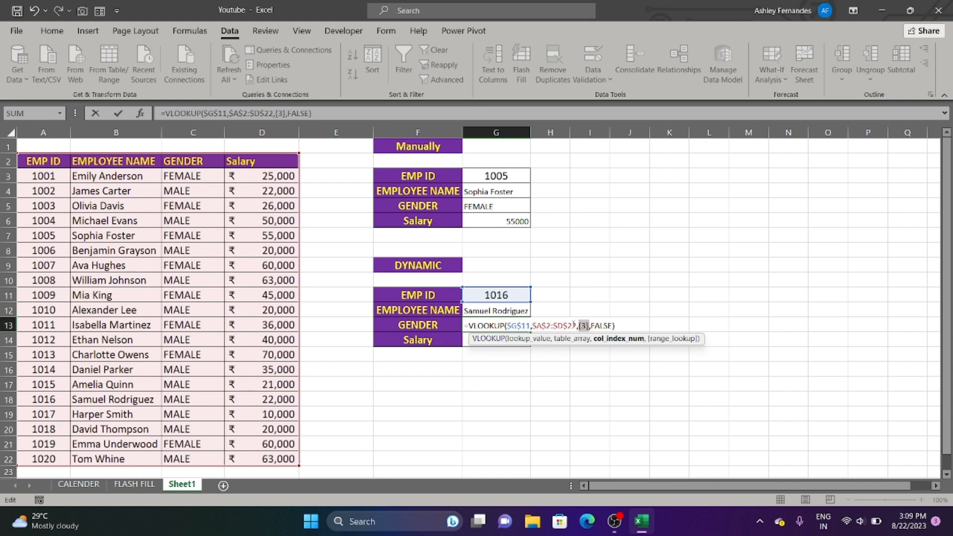
text(ROW()-10)
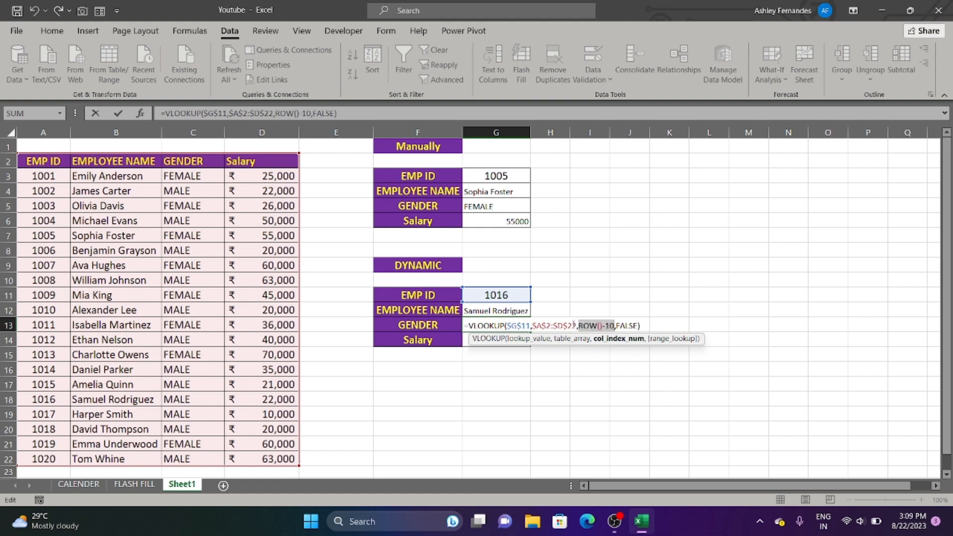
key(Return)
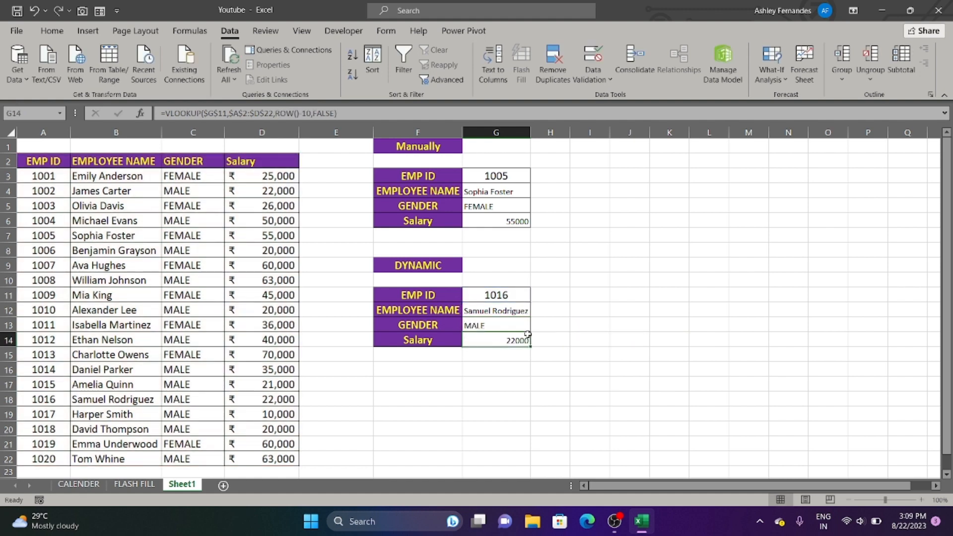
- Check the arguments of the G14 formula and compare the manual form's VLOOKUP cells with the dynamic ones in G12:G14
double_click(519, 338)
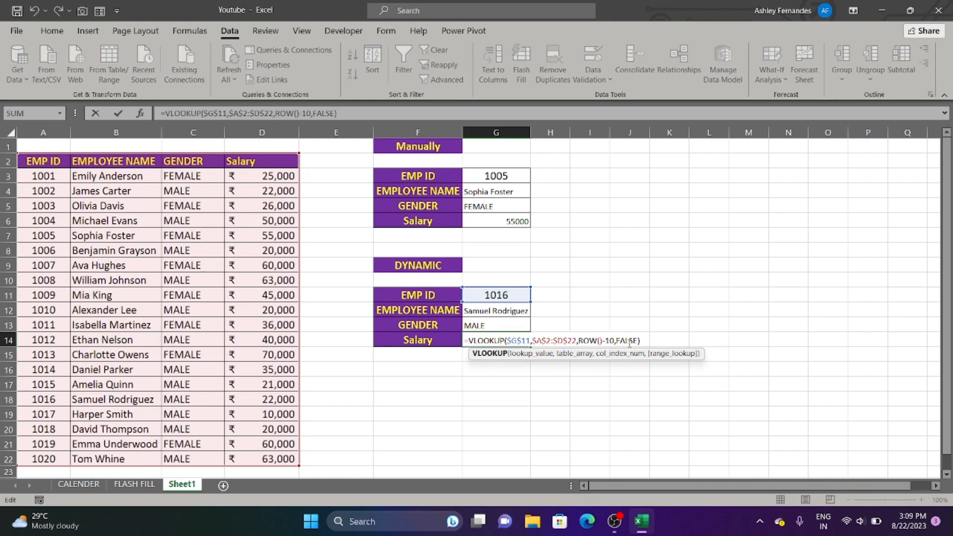
key(Return)
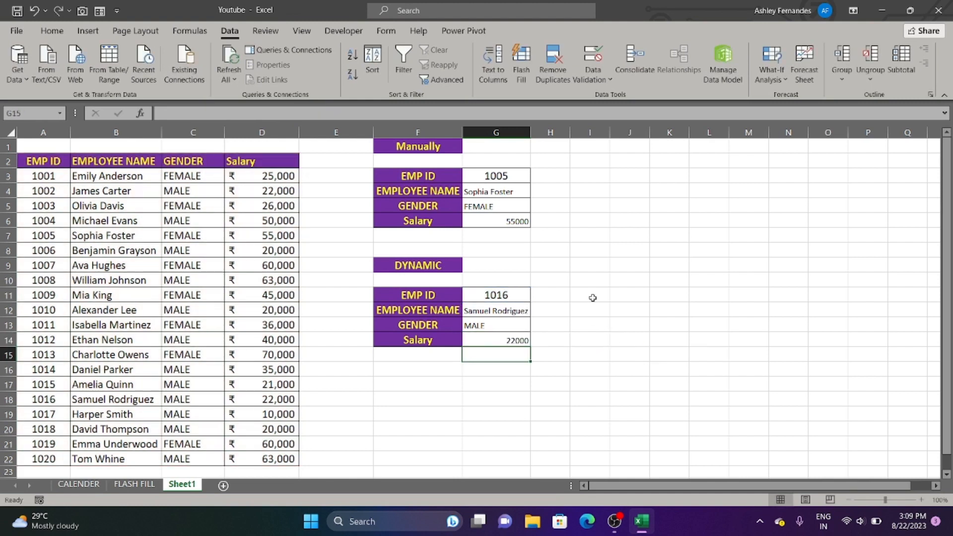
click(519, 312)
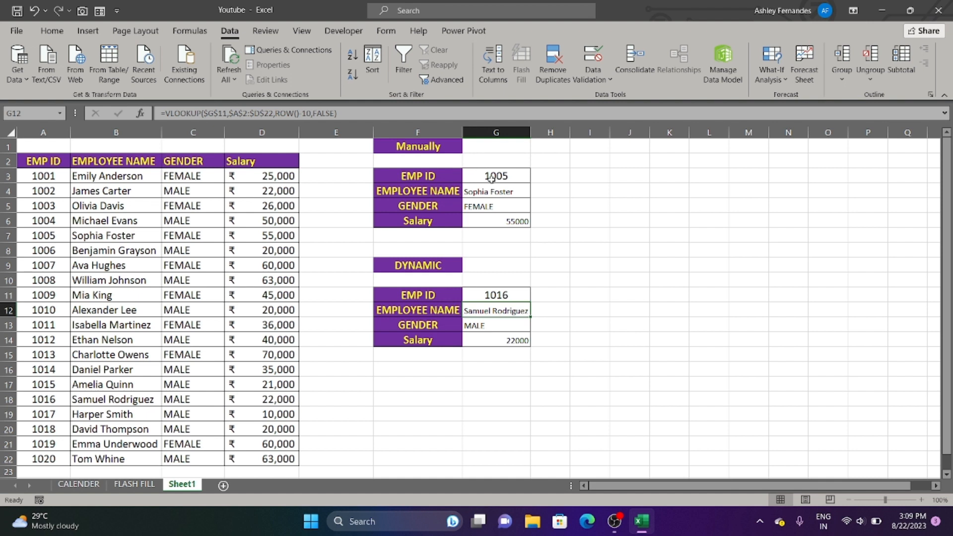
drag(498, 190, 497, 234)
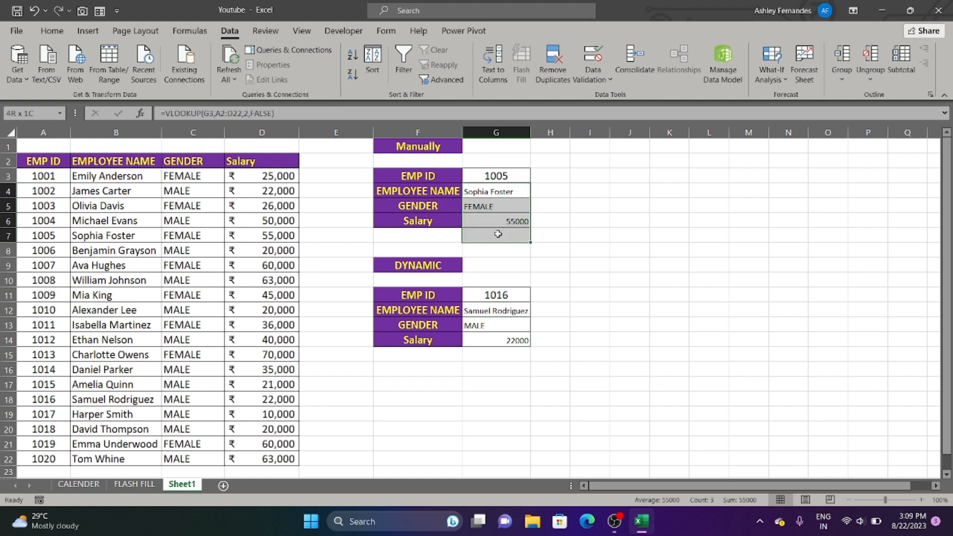
drag(493, 307, 489, 343)
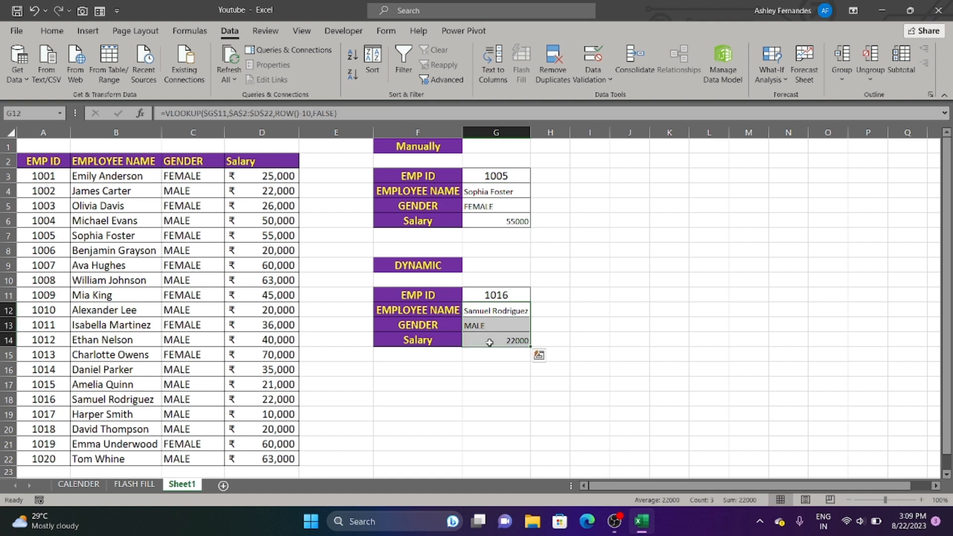